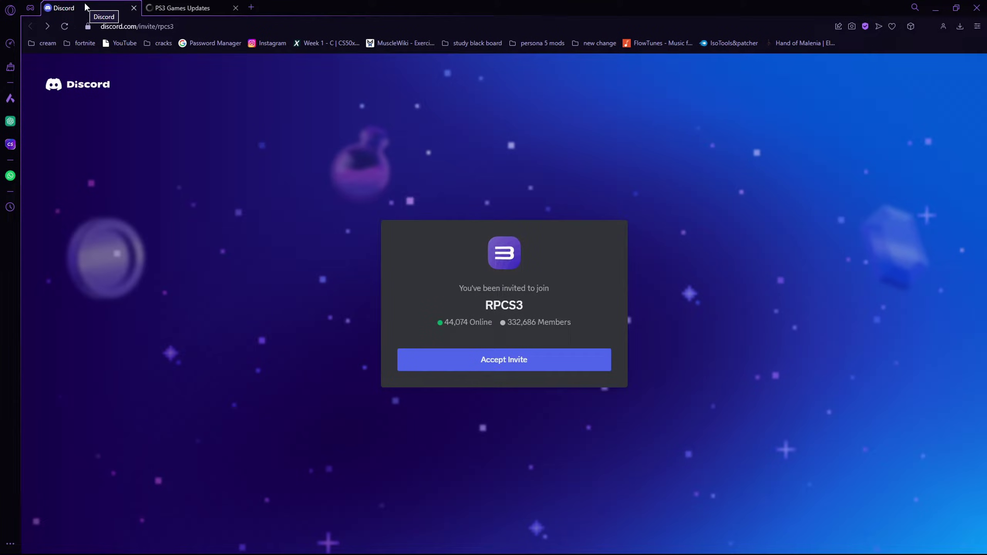
# - Accept the RPCS3 server invite, continue in the web version of Discord, and open the bot-spam channel
pyautogui.click(456, 361)
pyautogui.click(617, 109)
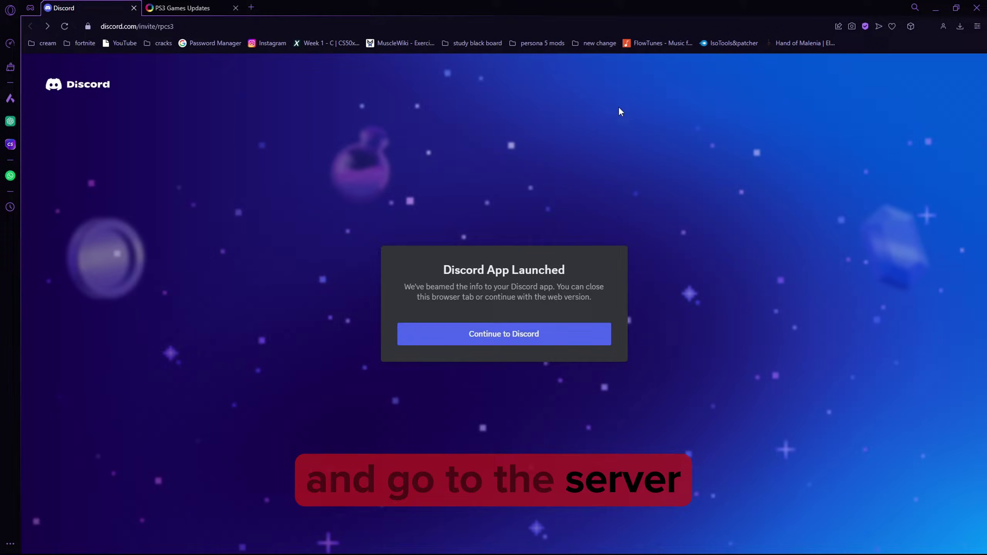
pyautogui.click(549, 329)
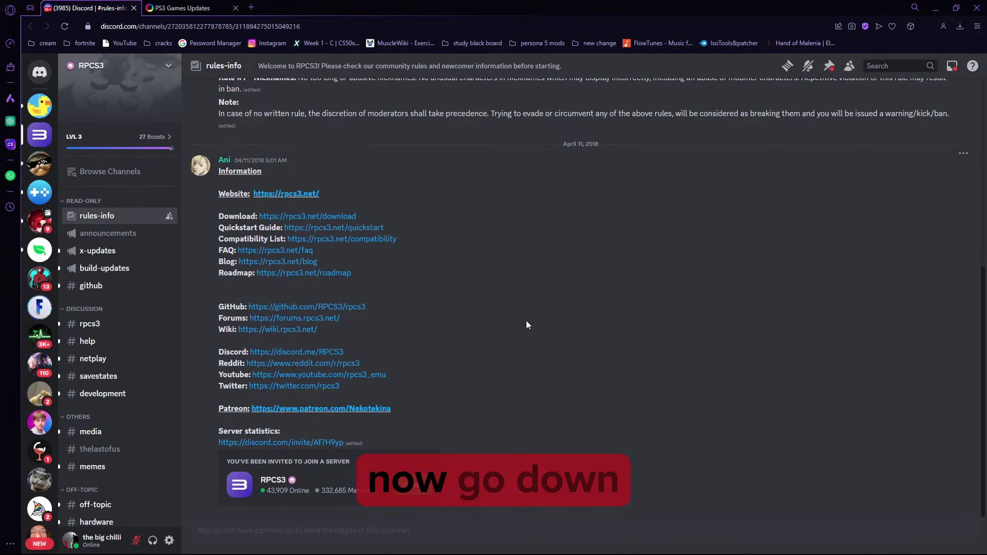
pyautogui.scroll(-2, 104, 504)
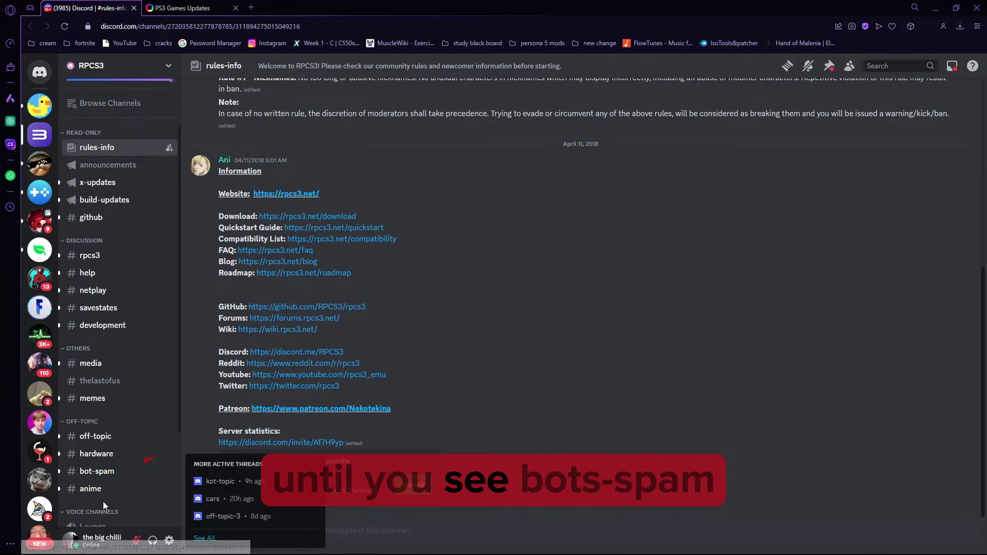
pyautogui.click(102, 475)
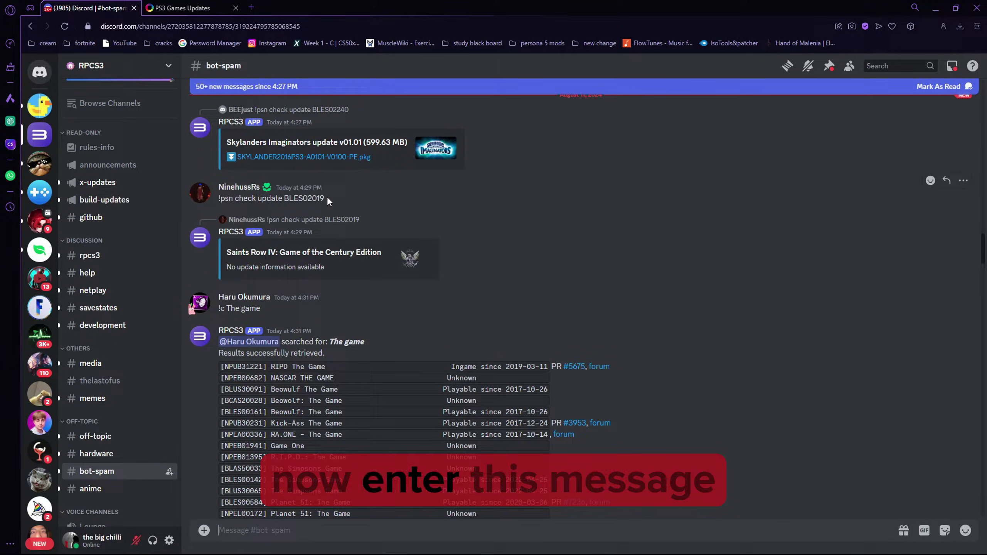
# - Copy an existing update-check command into the message box and remove its serial, keeping "!psn check update"
pyautogui.moveTo(328, 200); pyautogui.dragTo(218, 199)
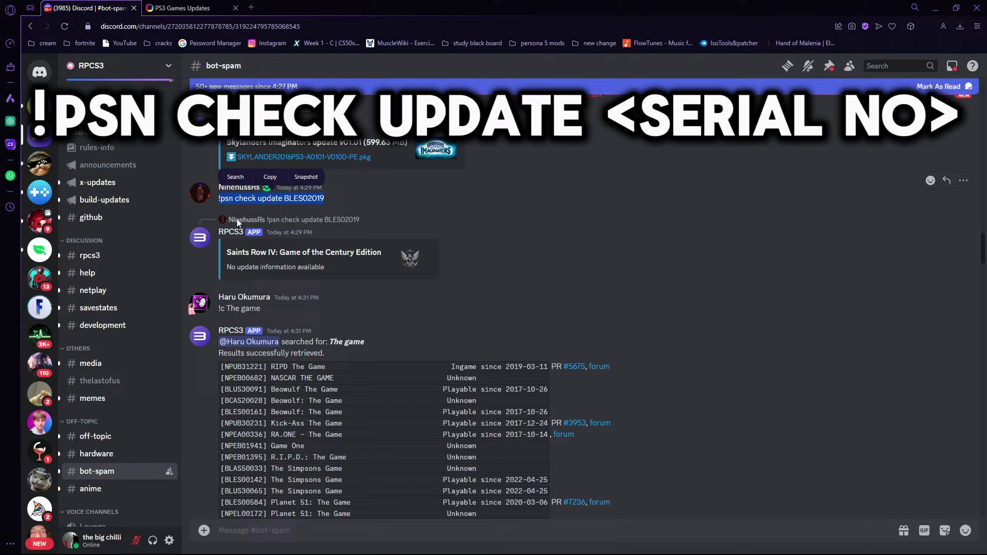
pyautogui.write('!psn check update BLES02019')
pyautogui.moveTo(324, 530); pyautogui.dragTo(303, 529)
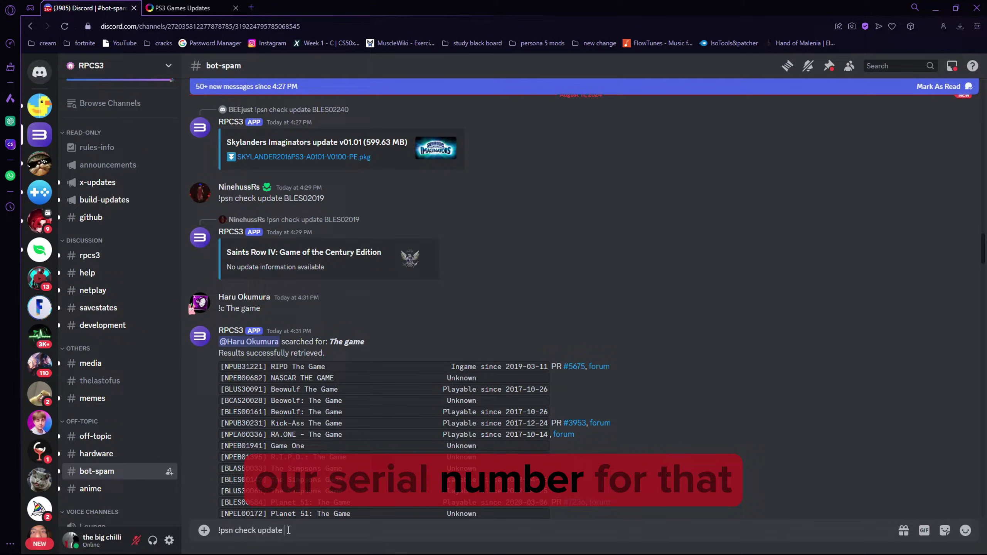
# - Switch to RPCS3 and copy the serial of God of War: Ascension (UK)
pyautogui.moveTo(289, 550)
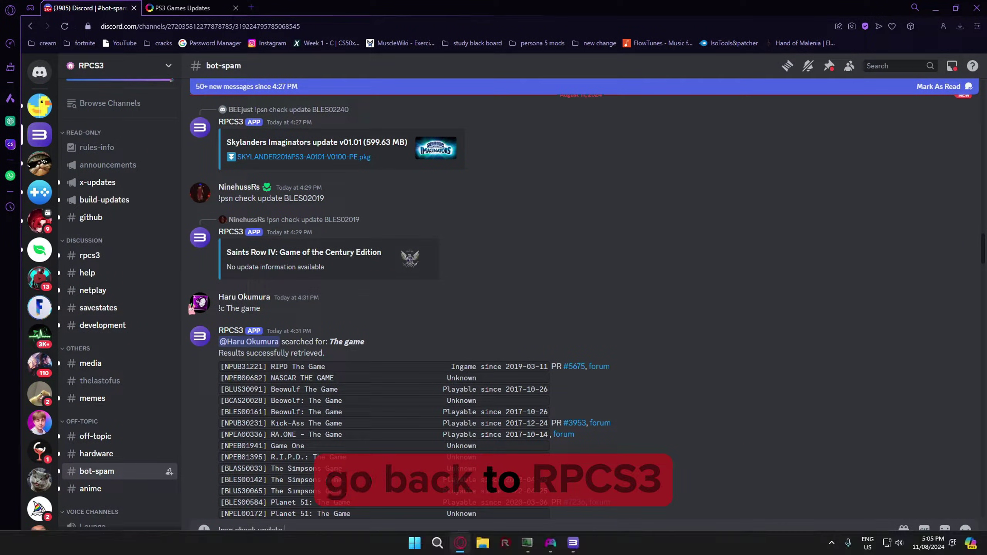
pyautogui.click(572, 544)
pyautogui.rightClick(154, 192)
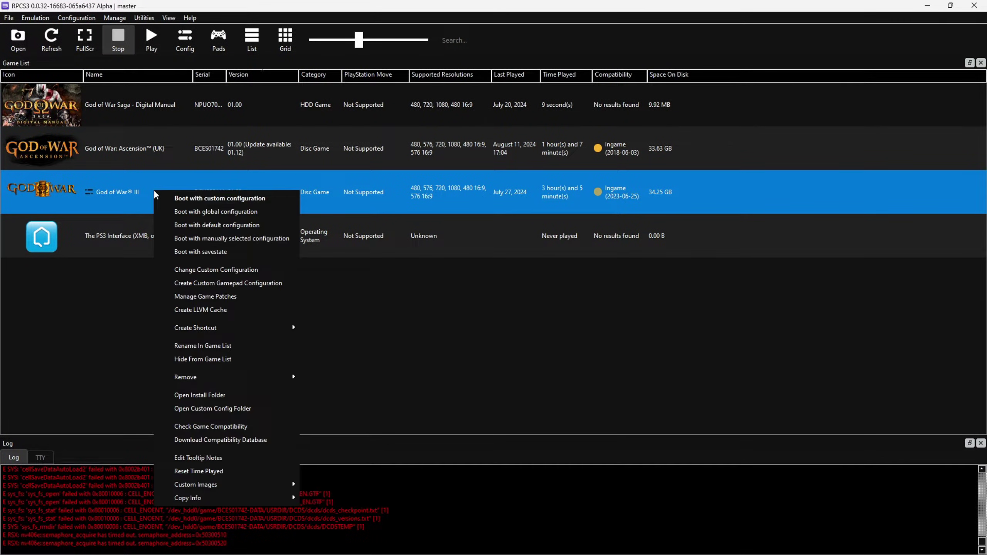
pyautogui.rightClick(147, 153)
pyautogui.moveTo(303, 434)
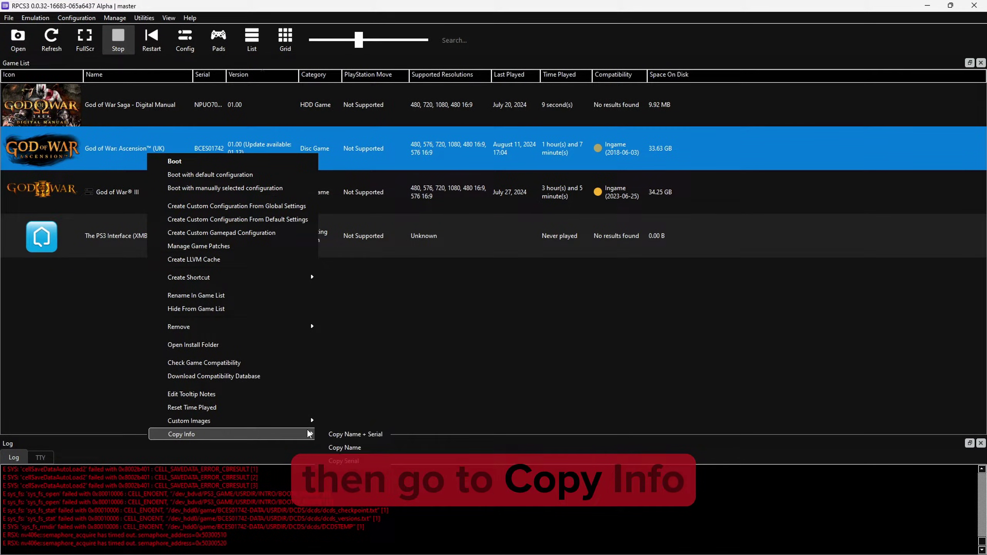
pyautogui.click(342, 461)
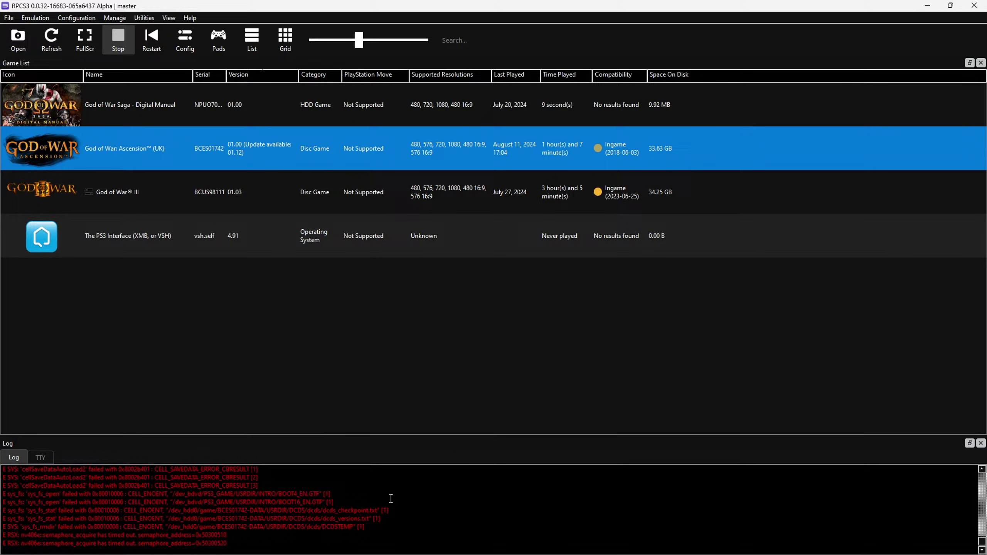
# - Return to the bot-spam channel in the browser, add the copied serial, and send "!psn check update BCES01742"
pyautogui.click(460, 543)
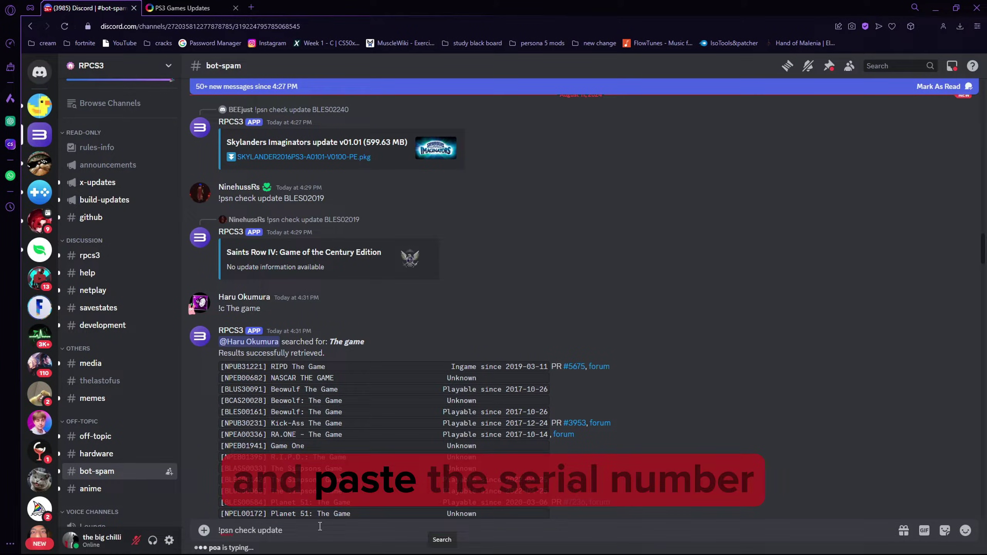
pyautogui.press('Return')
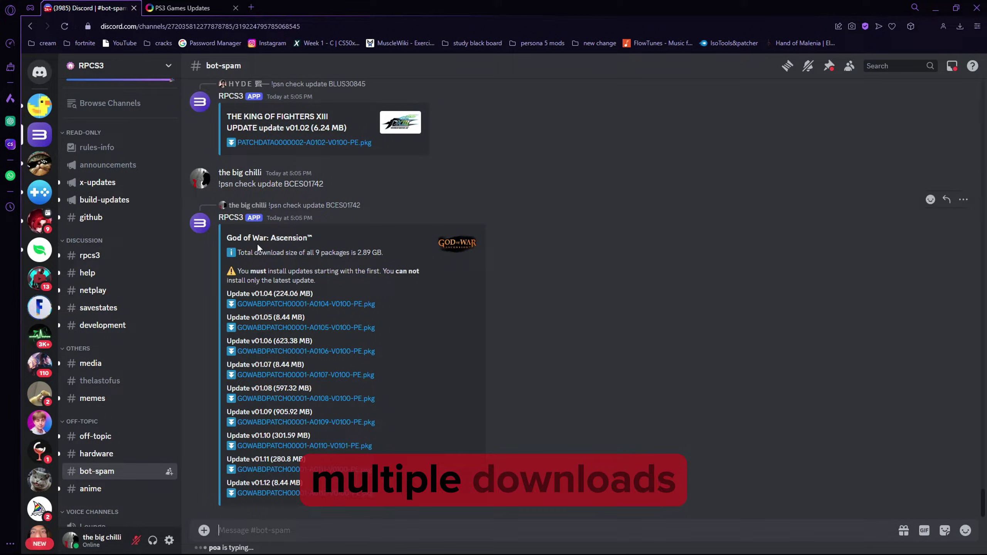
pyautogui.moveTo(314, 250); pyautogui.dragTo(316, 251)
pyautogui.click(323, 248)
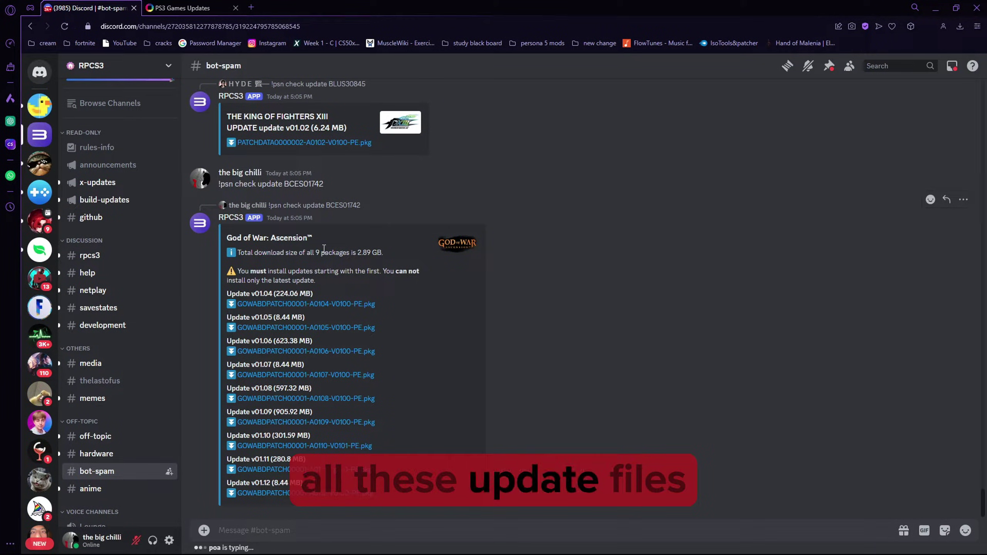
# - Download the God of War: Ascension v01.04 and v01.05 update packages from the bot's reply
pyautogui.click(276, 304)
pyautogui.click(514, 342)
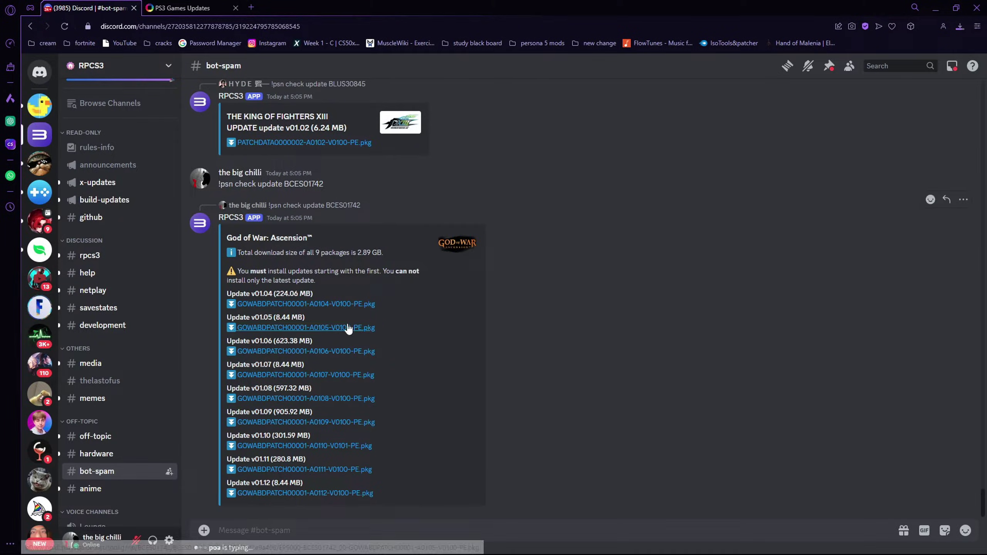
pyautogui.click(307, 326)
pyautogui.click(507, 345)
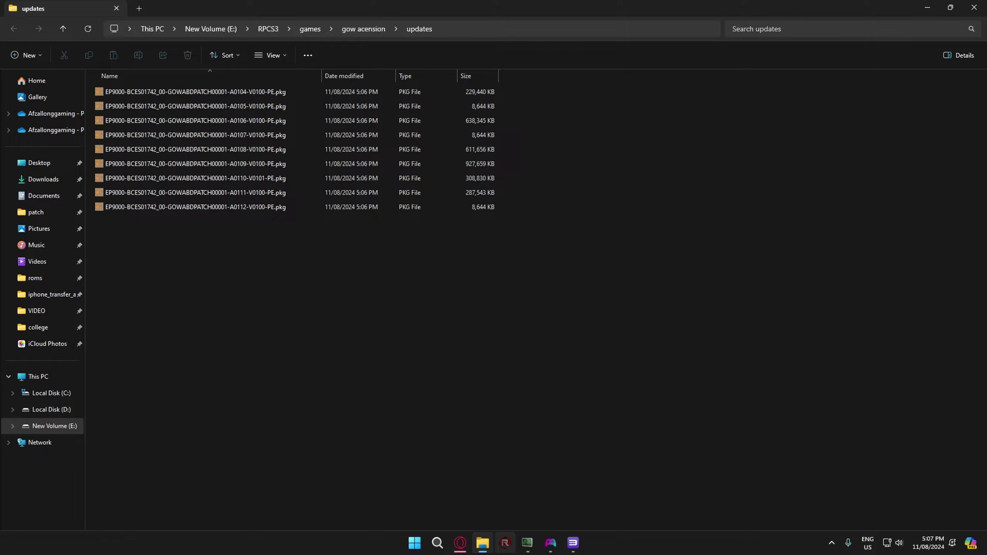
# - In RPCS3, install all nine God of War: Ascension update packages from the gow acension updates folder and close the completion dialog
pyautogui.click(575, 544)
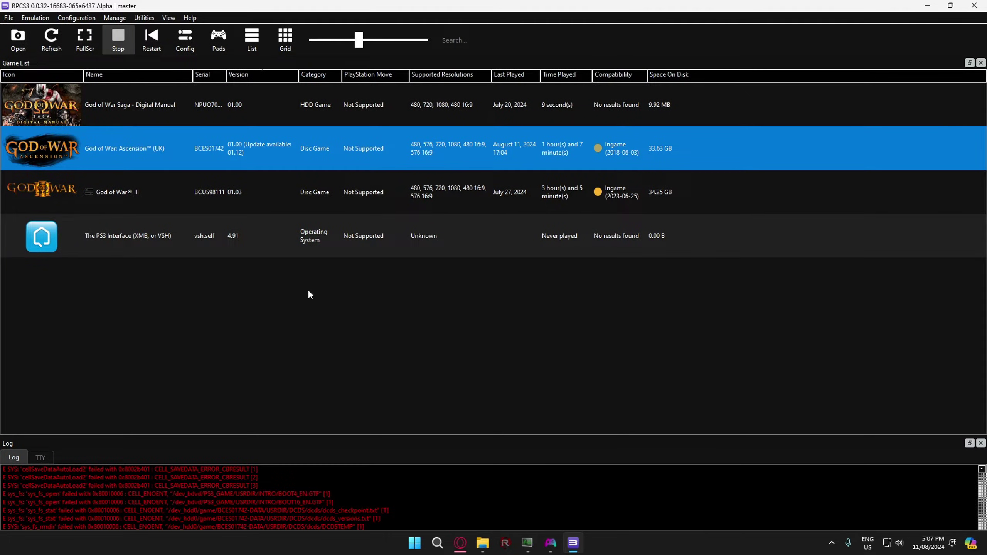
pyautogui.click(8, 18)
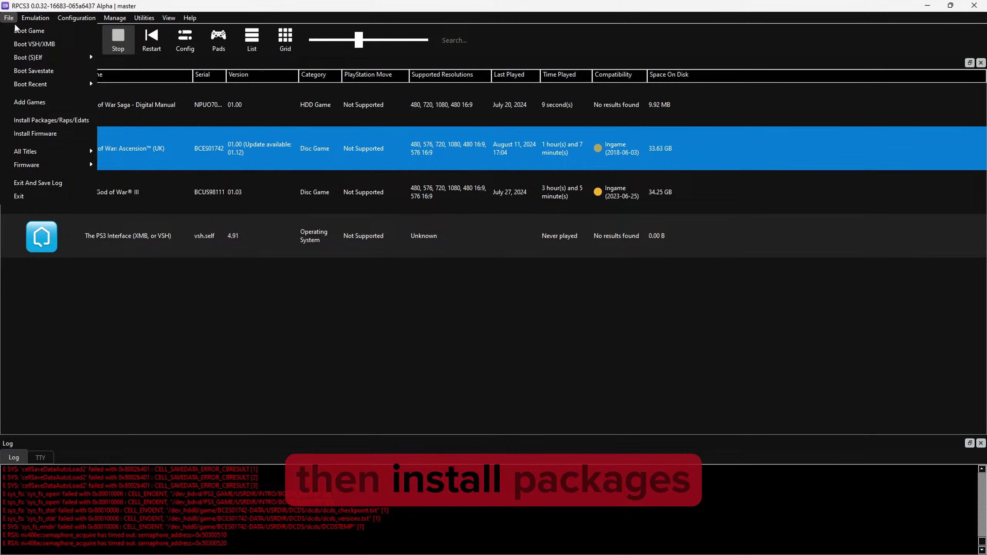
pyautogui.click(40, 122)
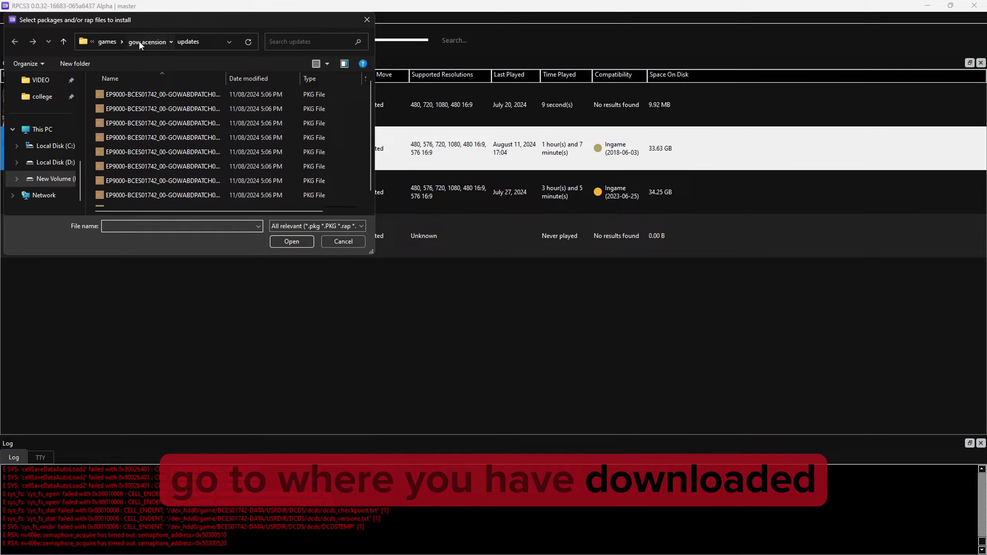
pyautogui.click(140, 42)
pyautogui.doubleClick(125, 123)
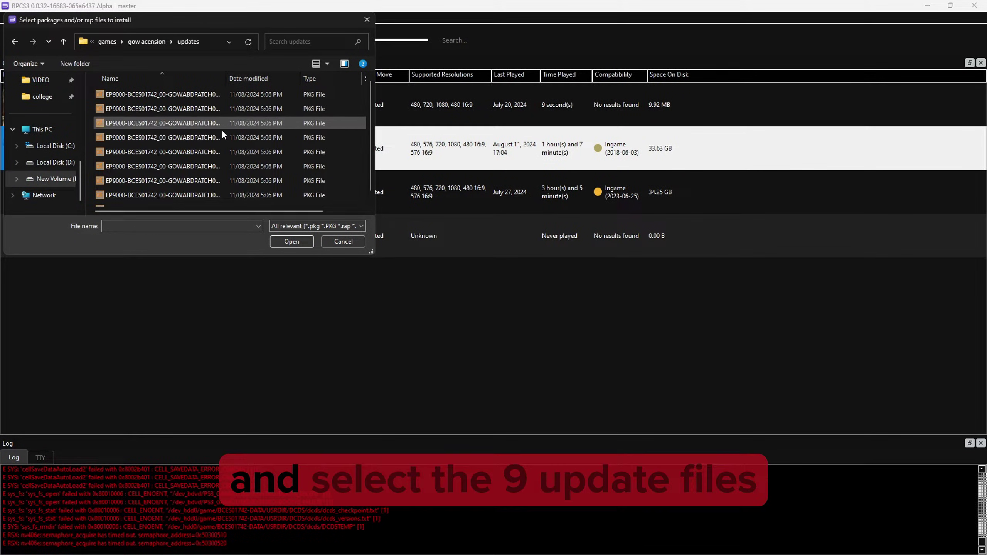
pyautogui.hotkey('ctrl', 'a')
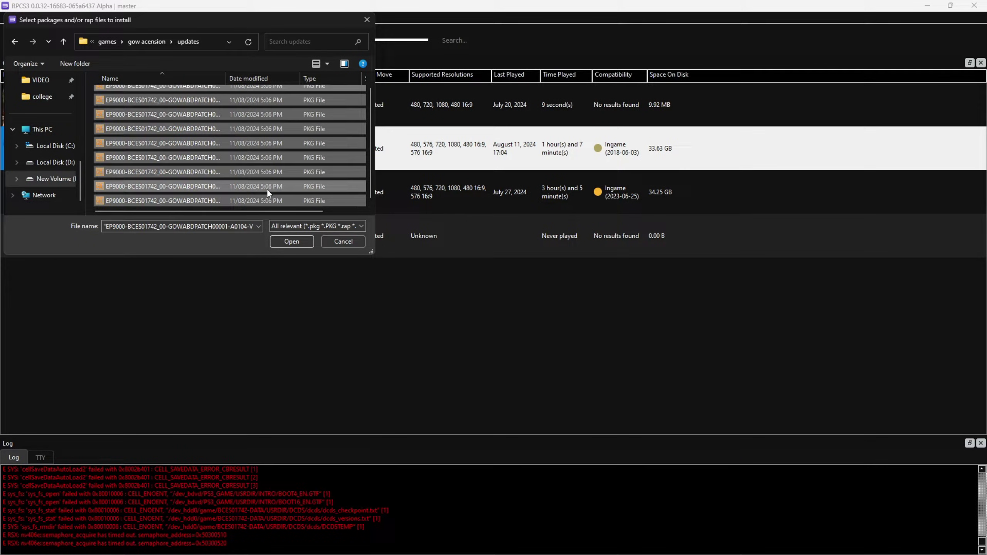
pyautogui.click(302, 239)
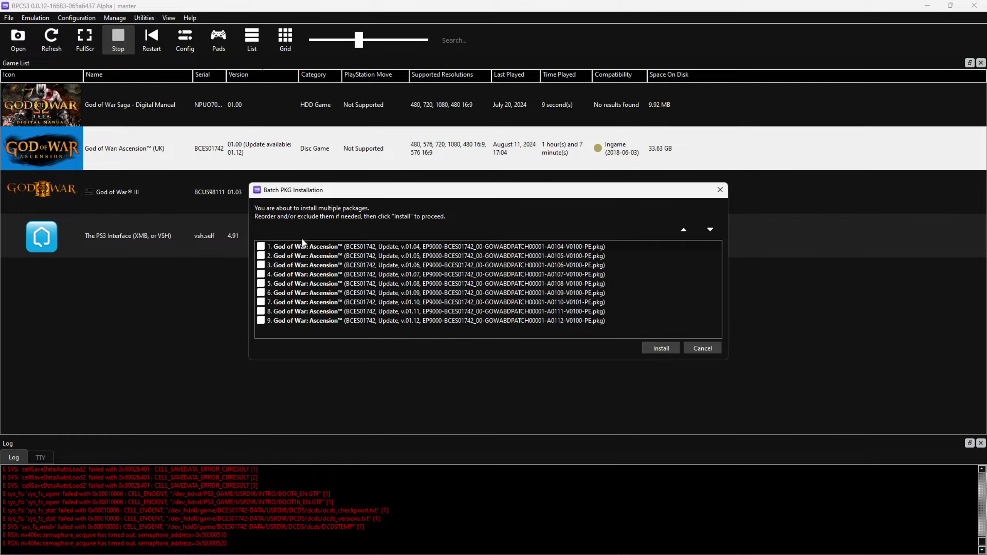
pyautogui.click(659, 349)
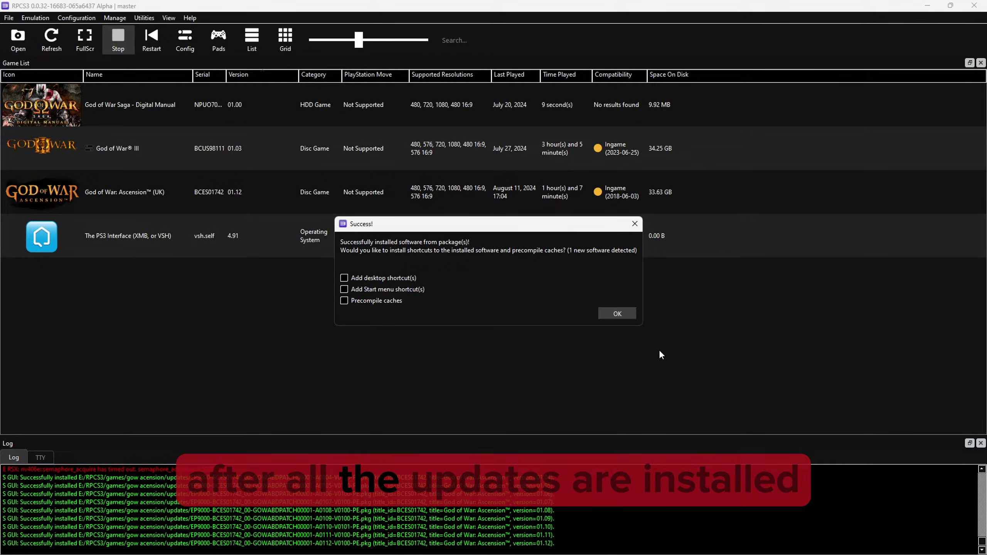
pyautogui.click(618, 312)
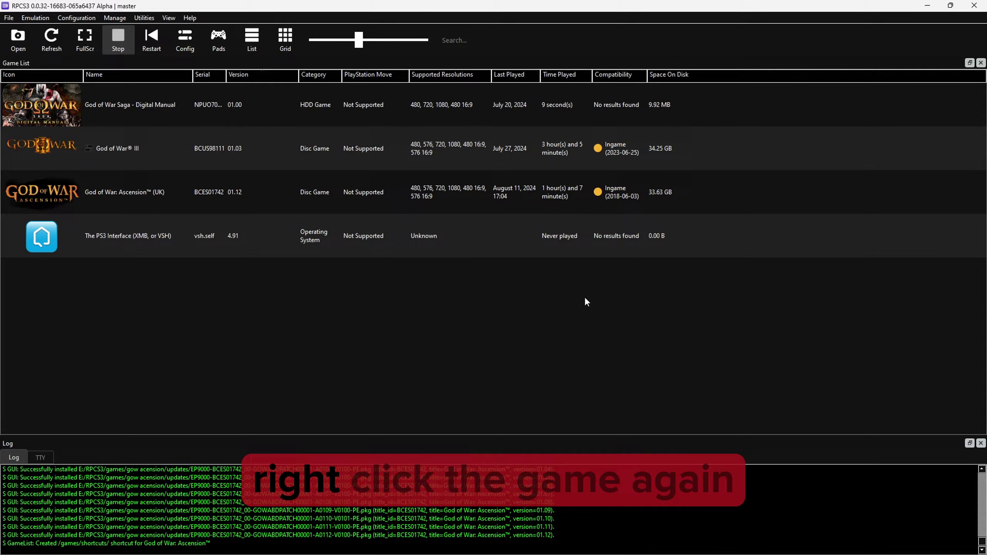
# - Open the patch manager for God of War: Ascension (UK) and expand the BCES01742 v.01.12 patches
pyautogui.click(180, 188)
pyautogui.rightClick(181, 188)
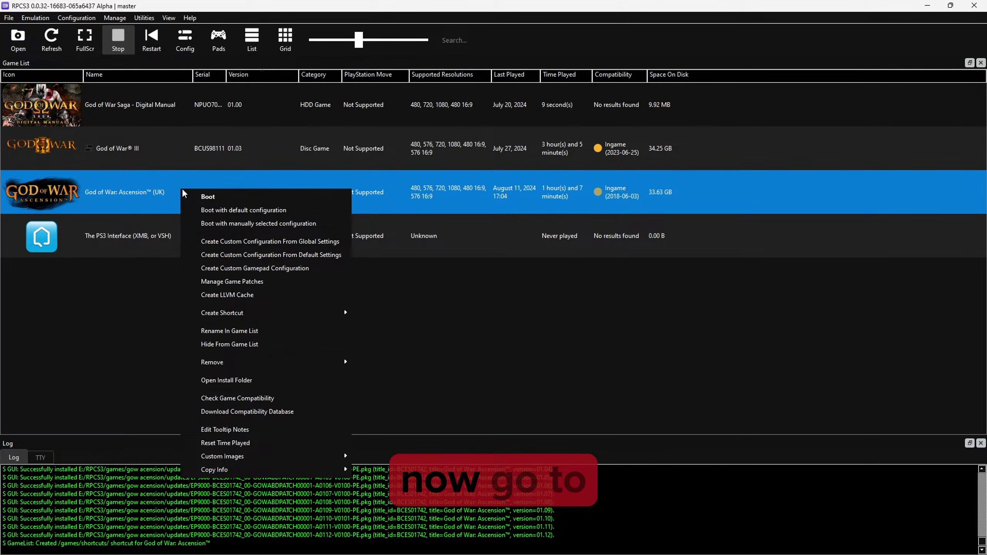
pyautogui.click(220, 281)
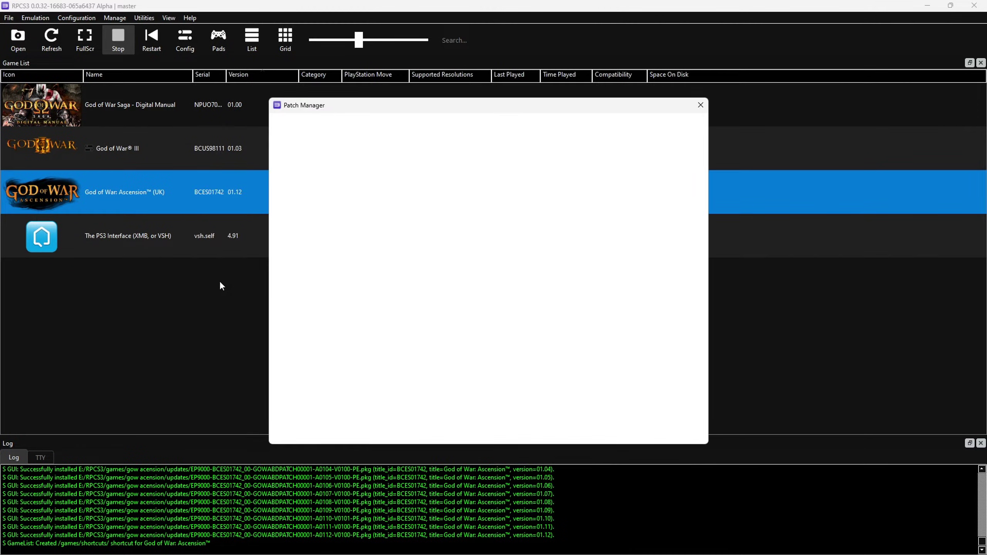
pyautogui.click(218, 159)
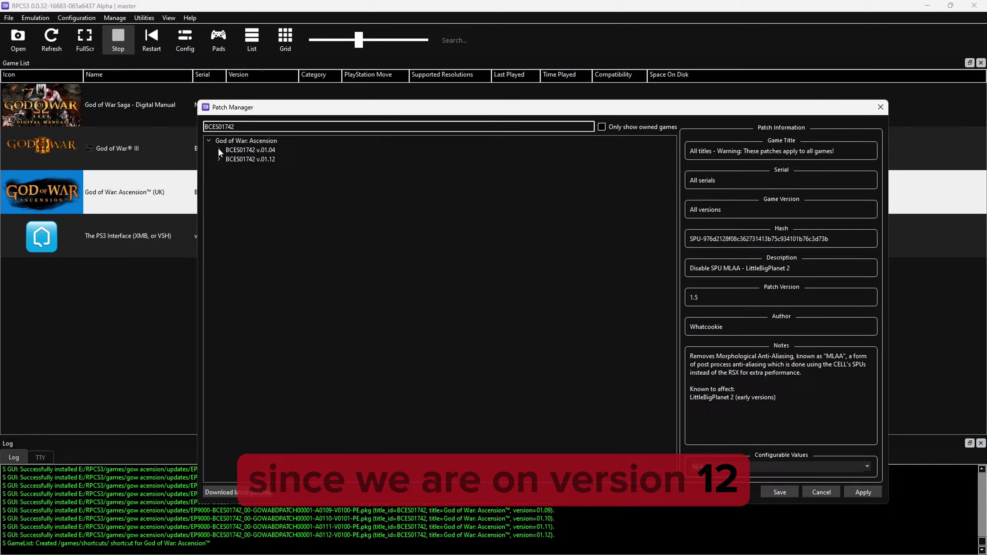
pyautogui.click(252, 159)
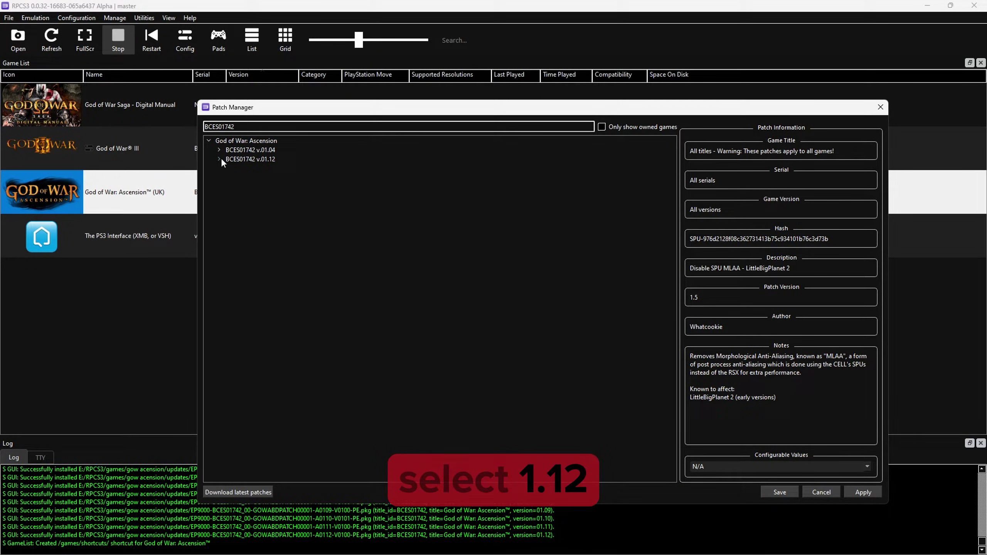
pyautogui.click(219, 158)
# - Select the Disable Depth of Field patch, then apply and save the patch settings
pyautogui.click(248, 169)
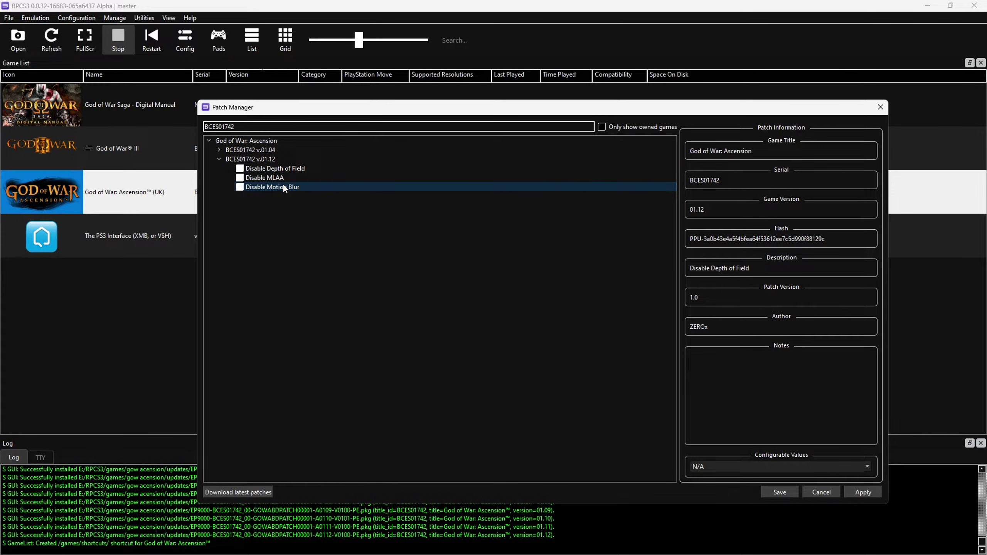
pyautogui.click(857, 493)
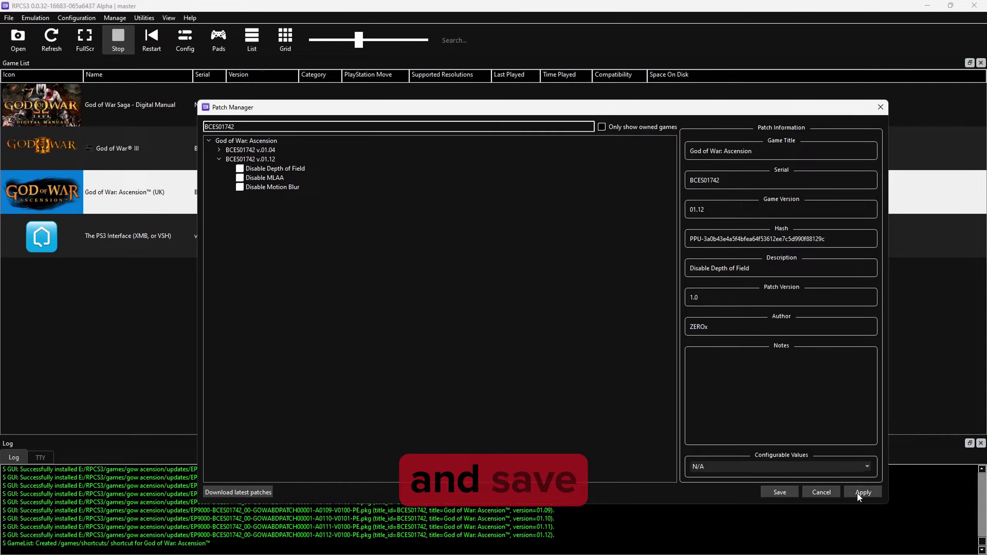
pyautogui.click(776, 489)
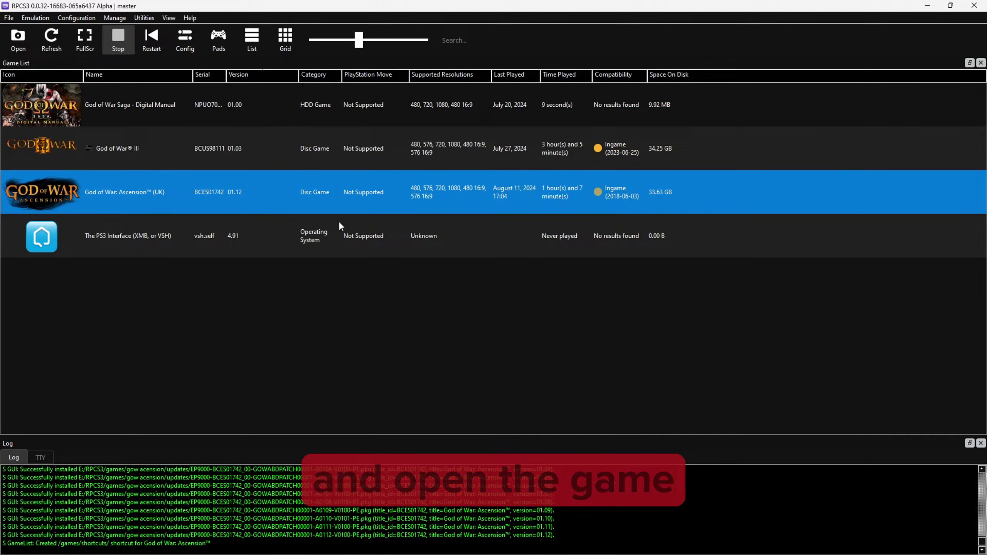
# - Boot God of War: Ascension (UK) from the game list
pyautogui.doubleClick(288, 199)
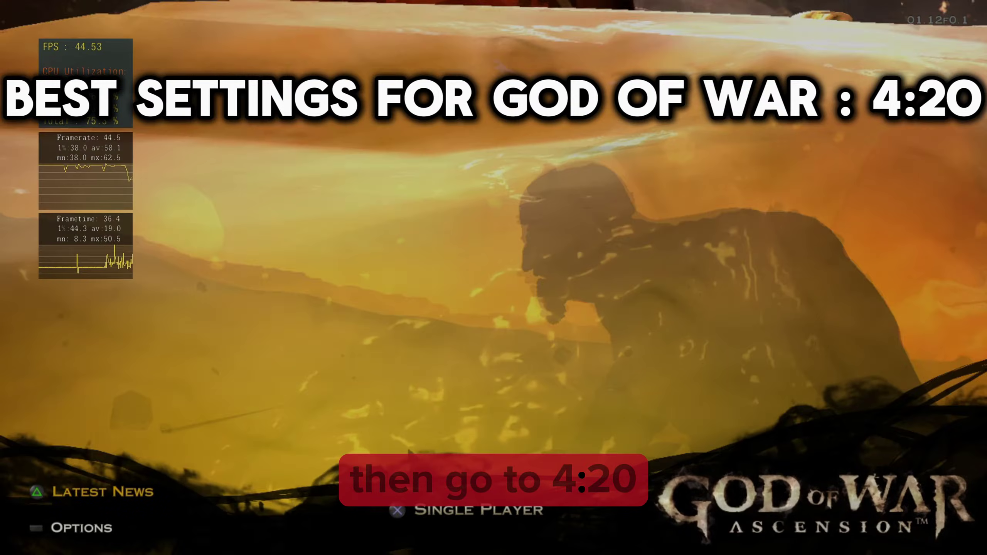
pyautogui.press('Return')
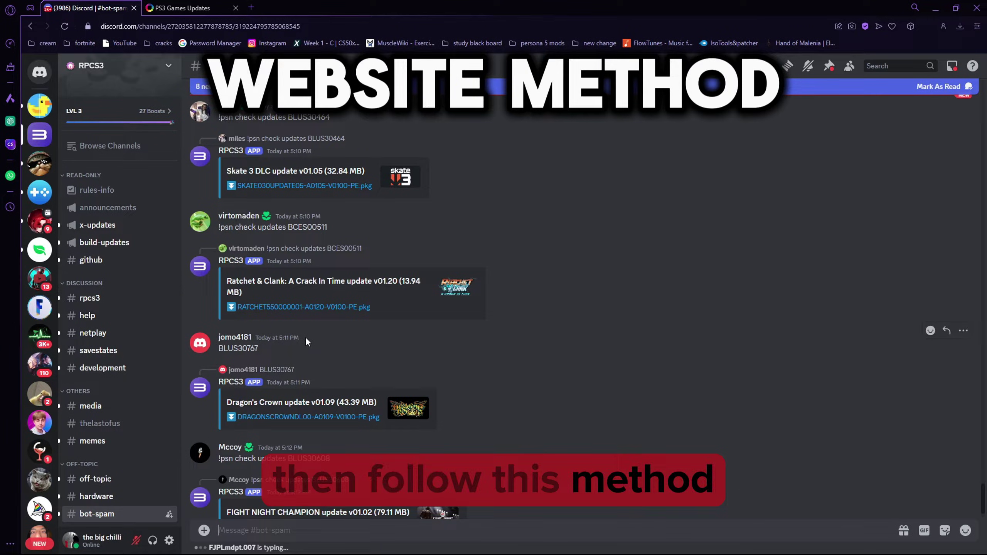
# - Open the PS3 Games Updates page and copy the serial of God of War: Ascension (UK) from the RPCS3 game list
pyautogui.click(177, 4)
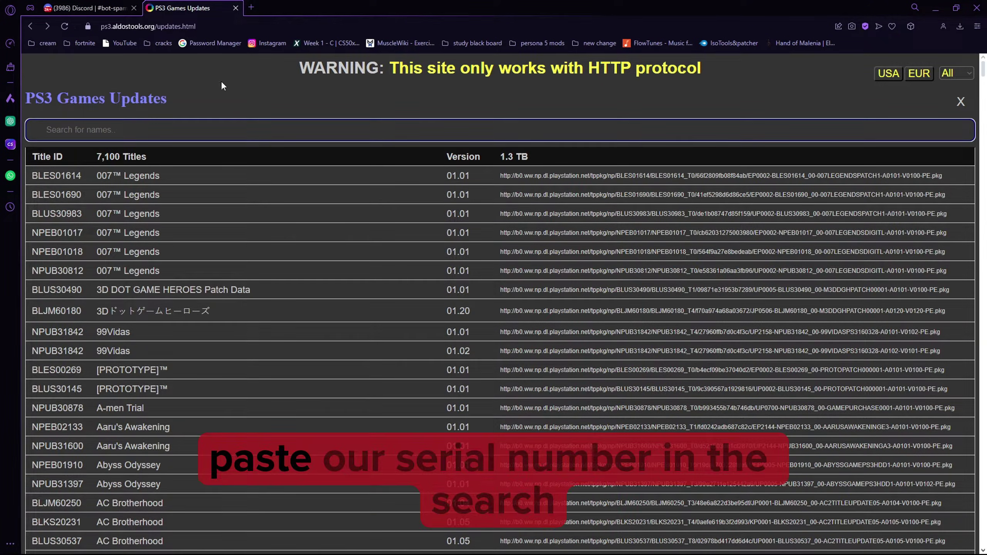
pyautogui.click(233, 127)
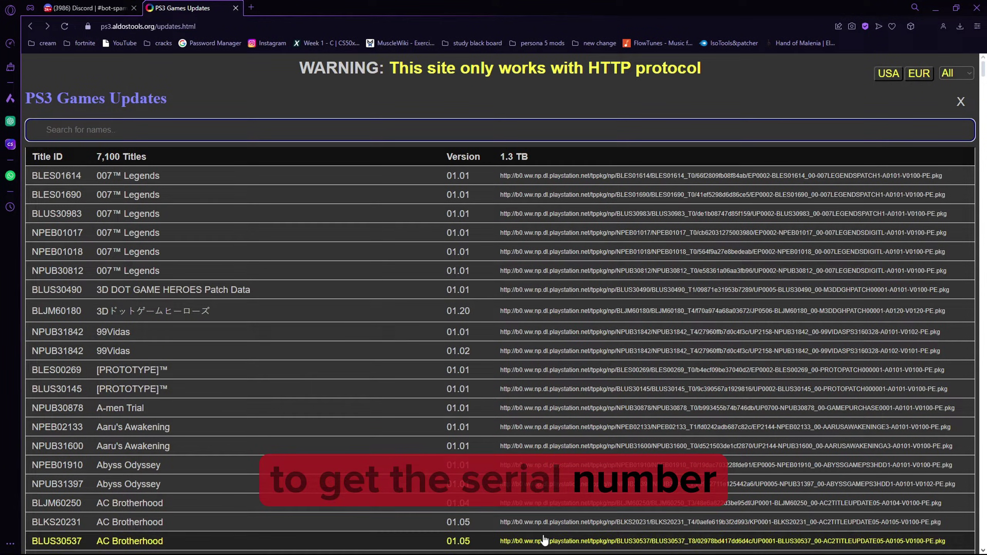
pyautogui.click(559, 544)
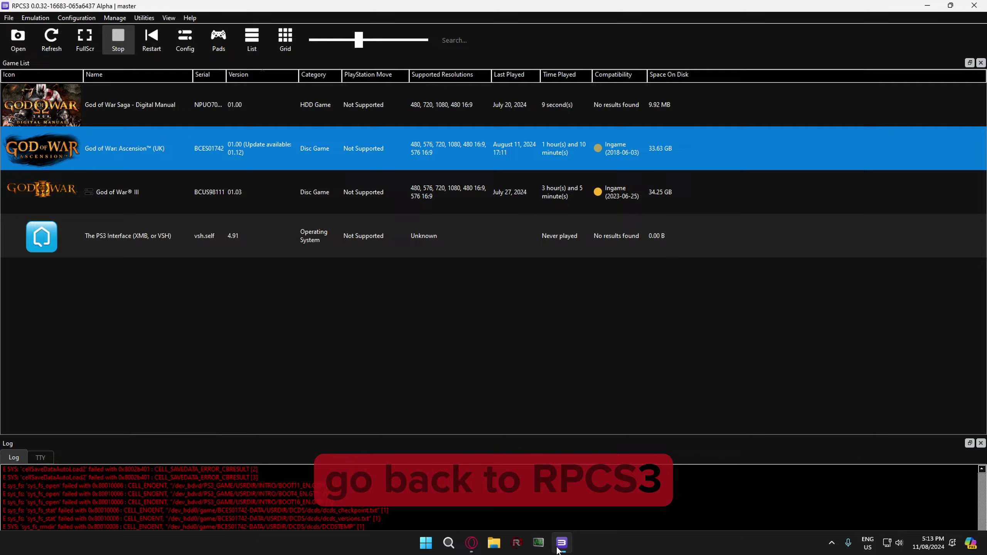
pyautogui.rightClick(147, 151)
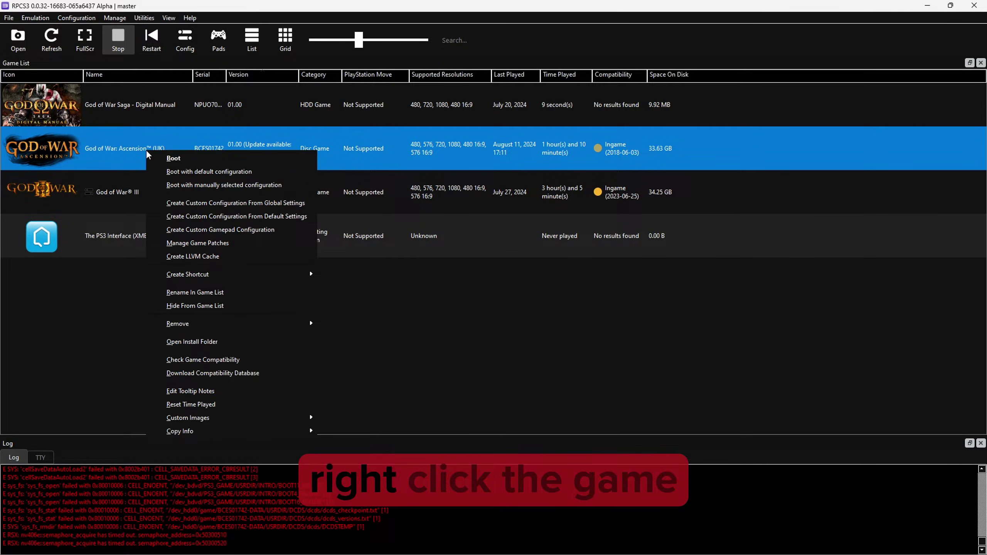
pyautogui.moveTo(295, 431)
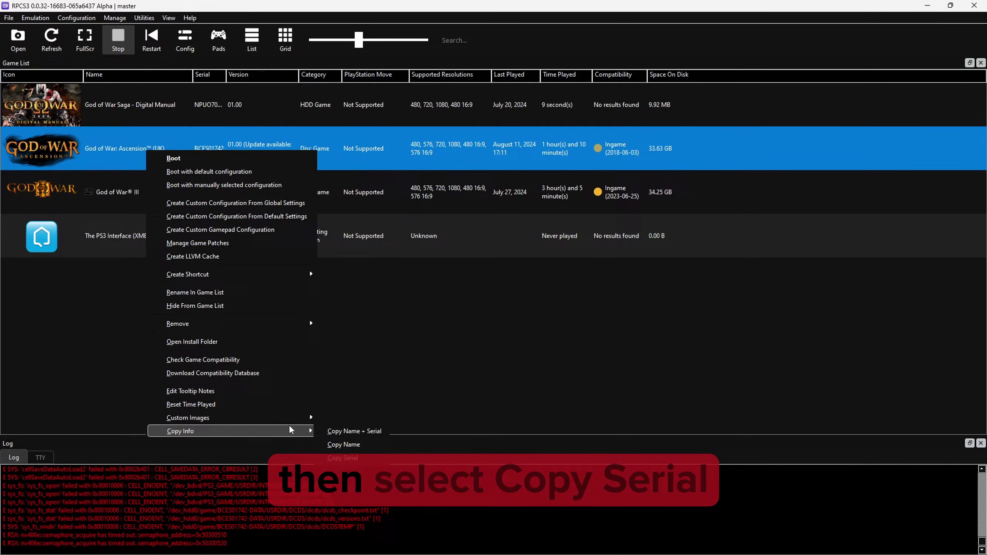
pyautogui.click(346, 461)
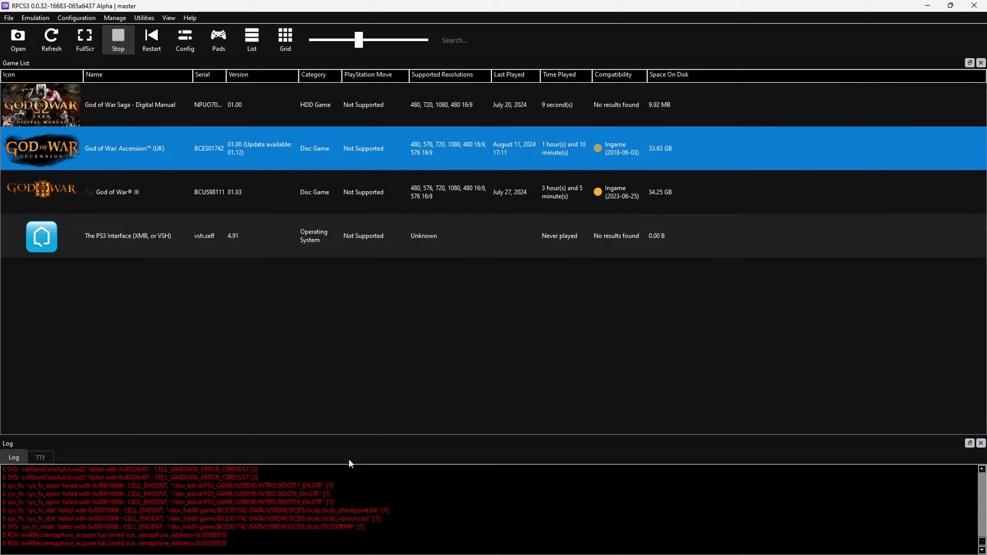
# - Switch back to the browser and search PS3 Games Updates for the copied serial BCES01742
pyautogui.click(470, 544)
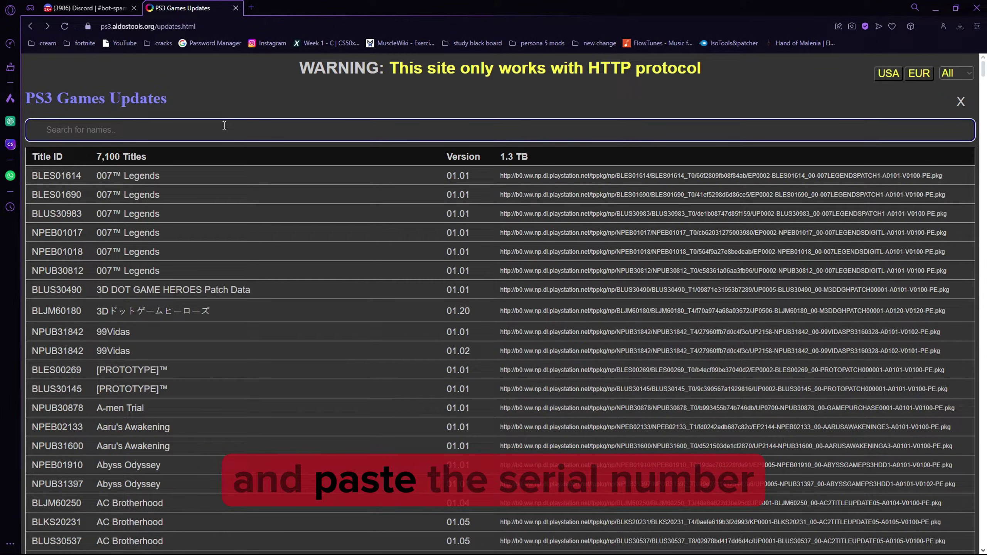
pyautogui.click(215, 129)
pyautogui.rightClick(216, 130)
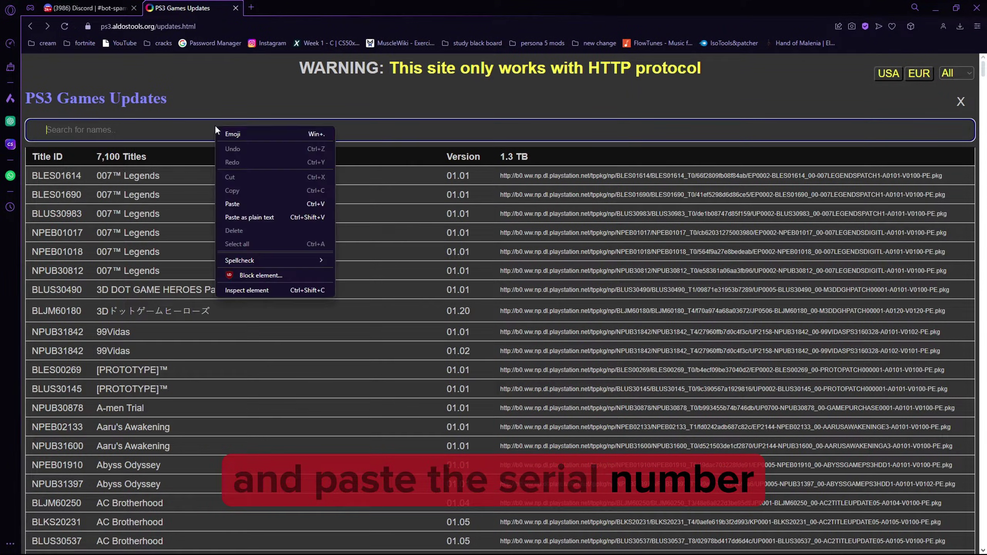
pyautogui.click(244, 202)
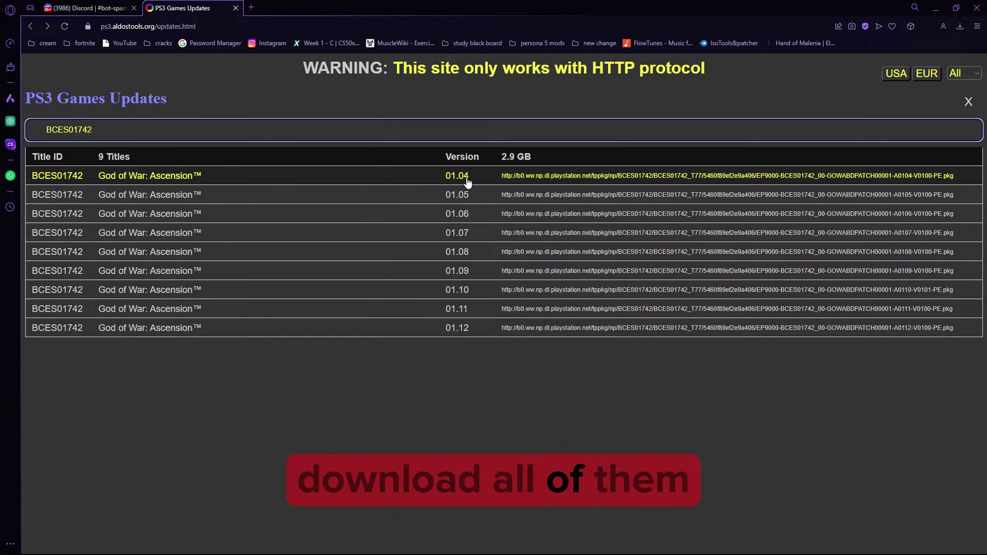
# - Download the God of War: Ascension 01.04 and 01.05 update packages into the gow acension updates folder
pyautogui.click(390, 173)
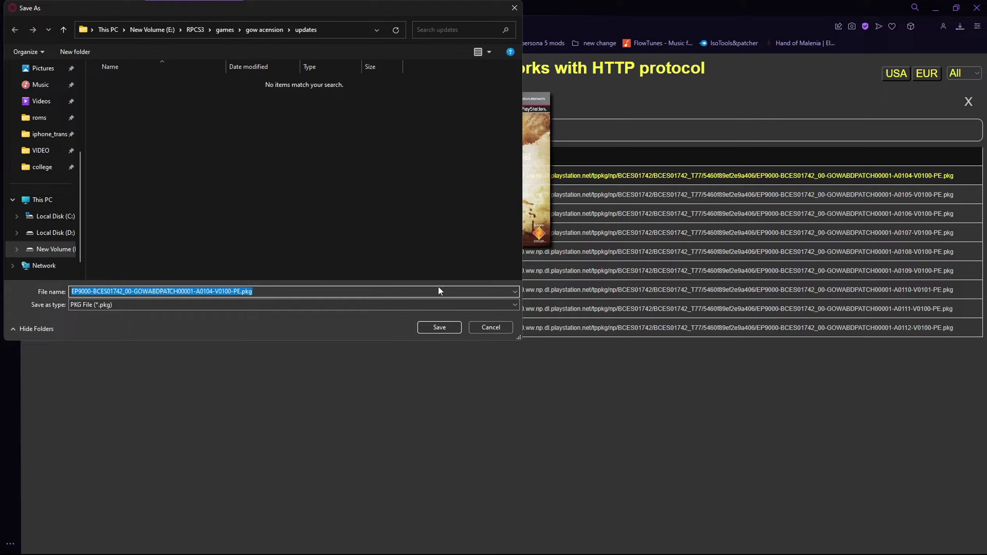
pyautogui.click(439, 326)
pyautogui.click(375, 195)
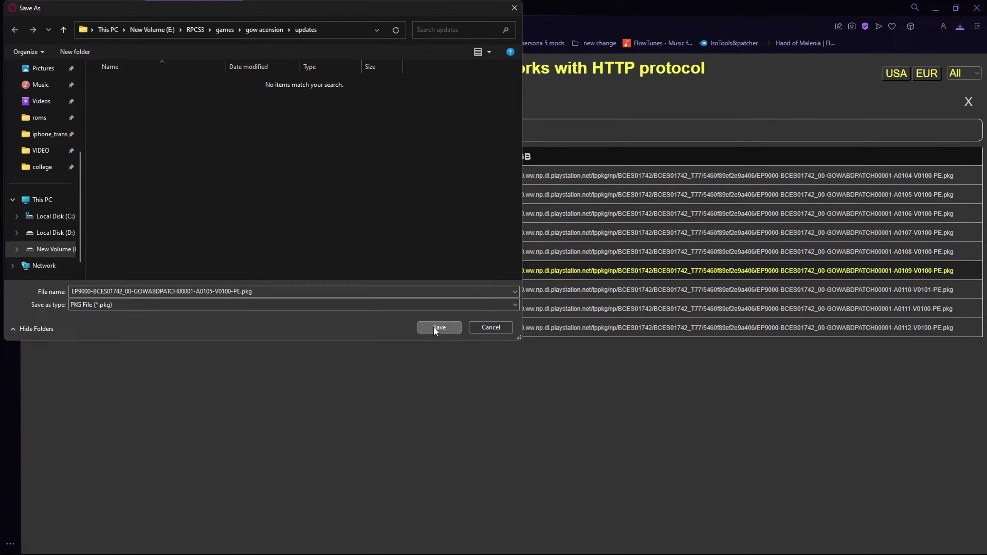
pyautogui.click(433, 326)
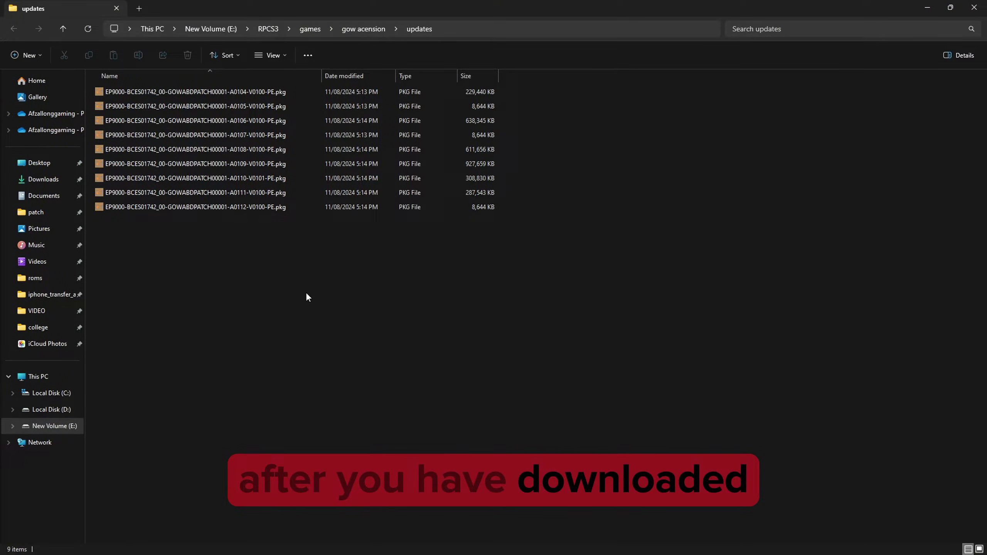
# - Return to RPCS3, install all nine downloaded God of War: Ascension packages, versions 01.04 to 01.12, and close the completion dialog without extra options
pyautogui.moveTo(266, 274); pyautogui.dragTo(221, 89)
pyautogui.click(256, 234)
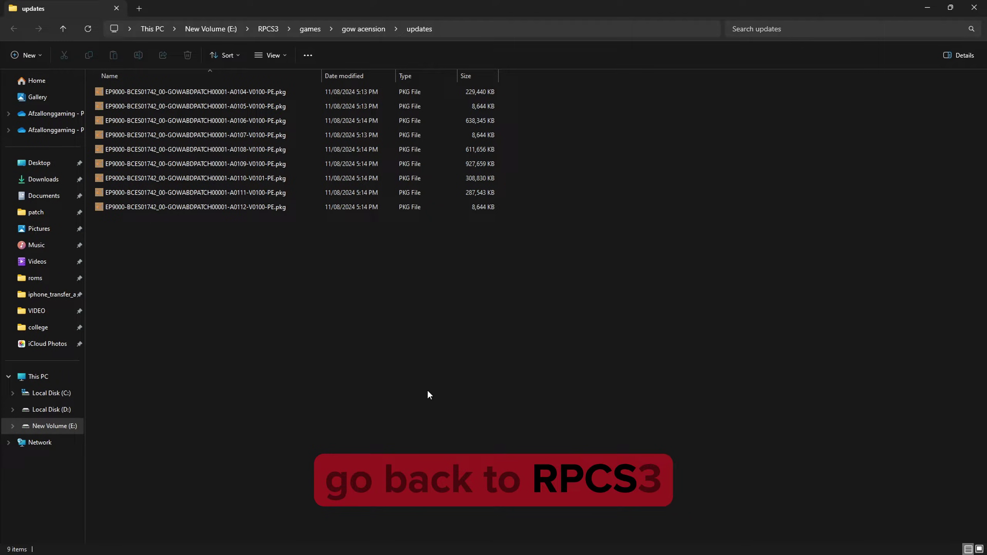
pyautogui.click(561, 543)
pyautogui.click(8, 18)
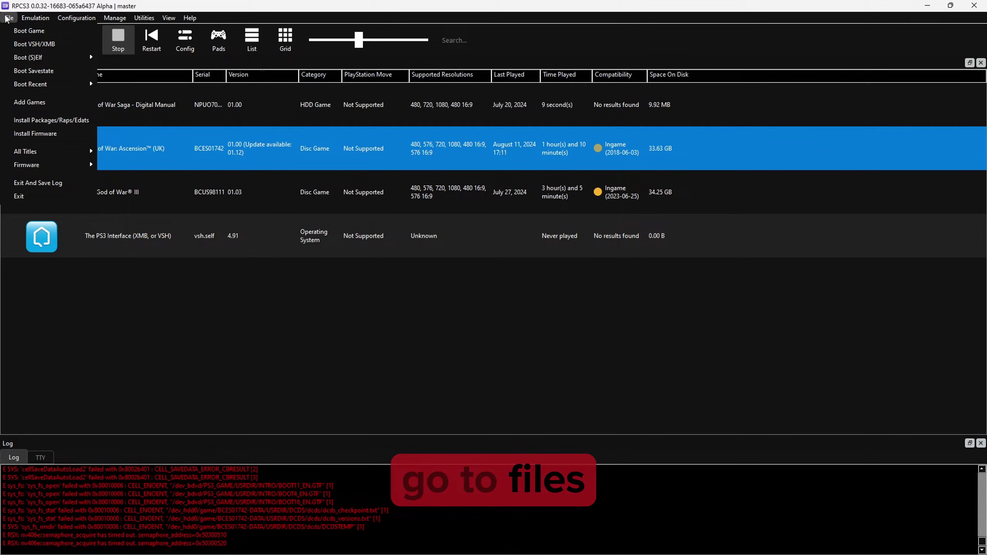
pyautogui.click(45, 121)
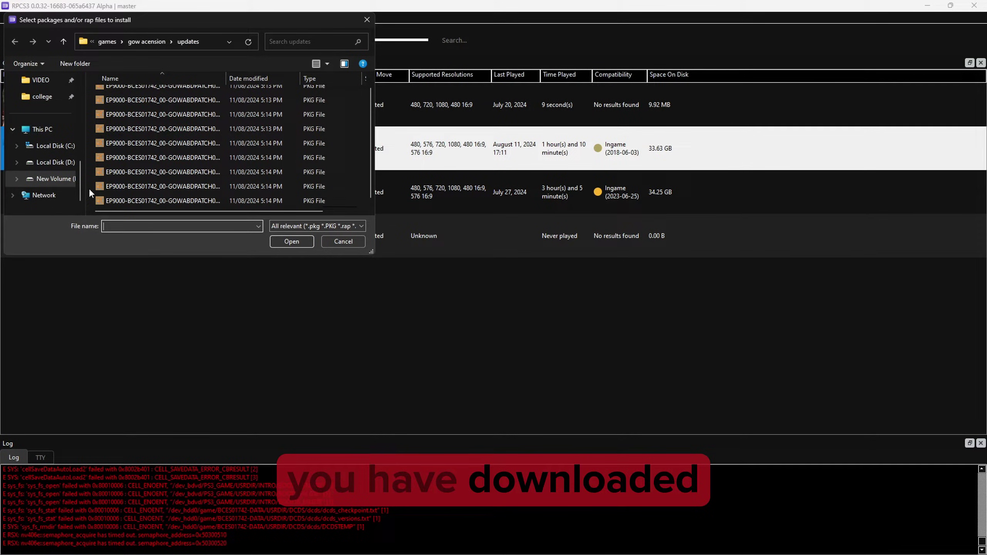
pyautogui.moveTo(88, 188); pyautogui.dragTo(130, 48)
pyautogui.click(292, 242)
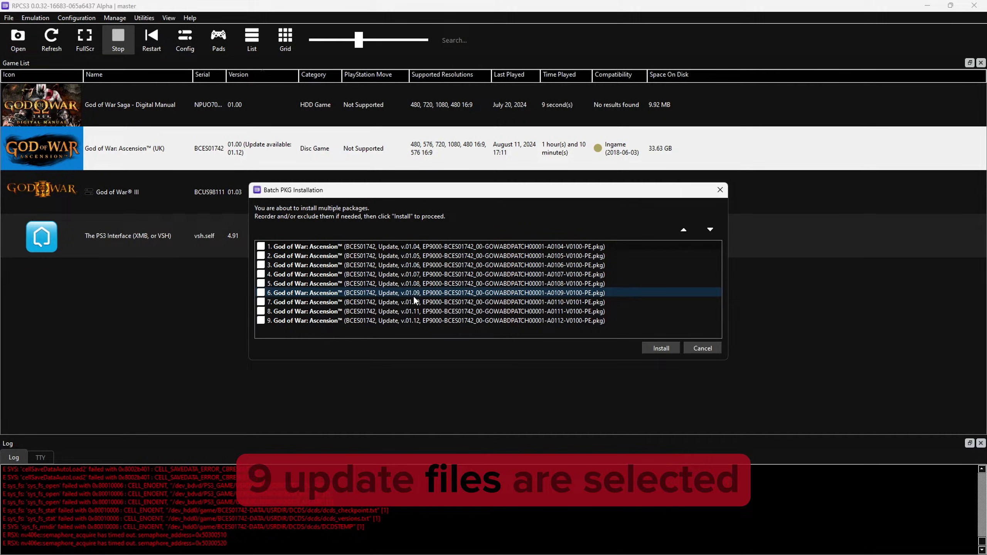
pyautogui.click(655, 346)
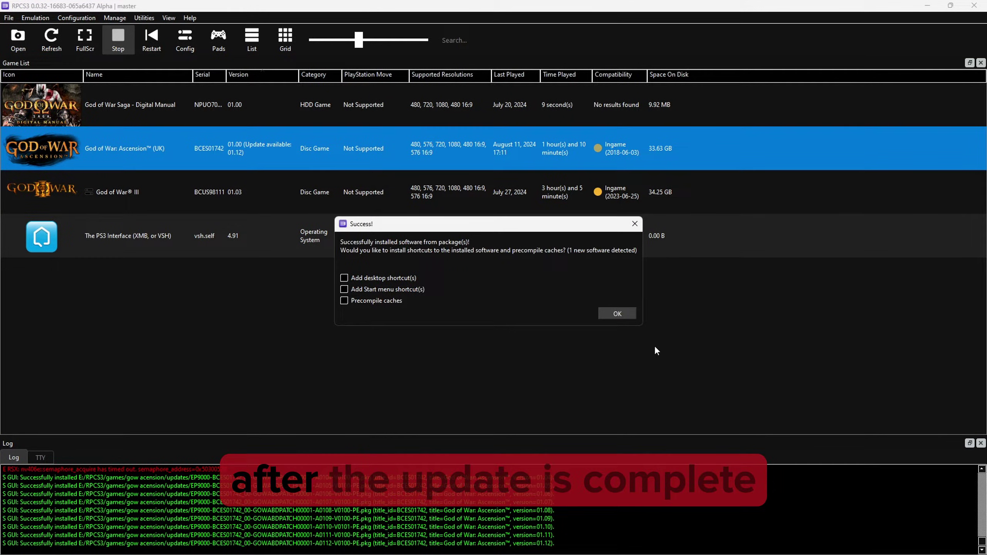
pyautogui.click(617, 314)
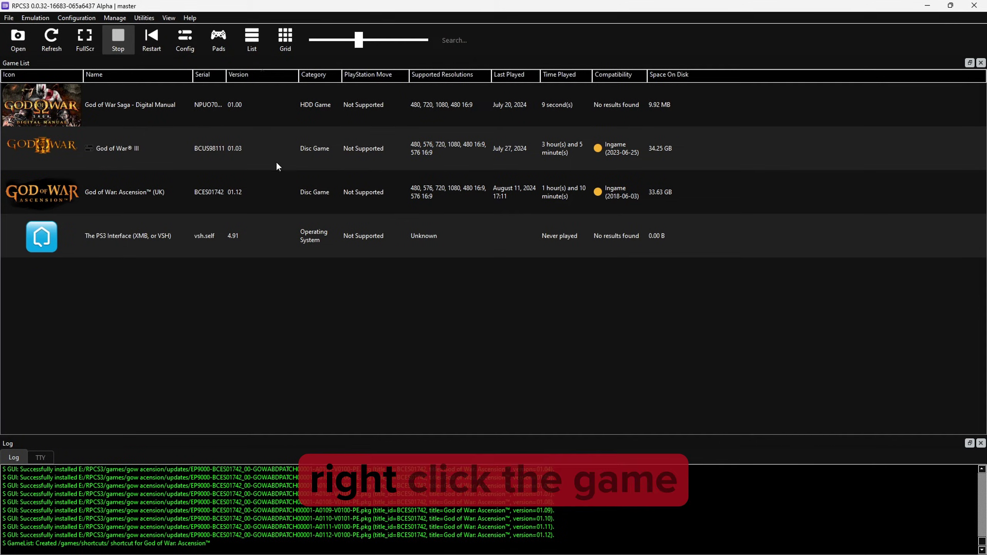
# - Open the patch manager for God of War: Ascension (UK) with the BCES01742 v.01.12 patches expanded
pyautogui.click(270, 178)
pyautogui.rightClick(271, 180)
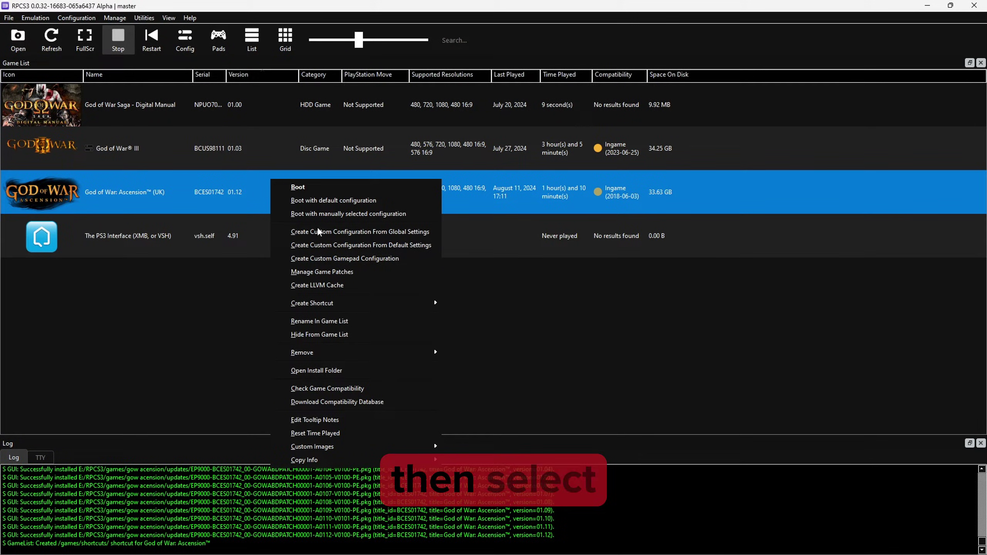
pyautogui.click(334, 272)
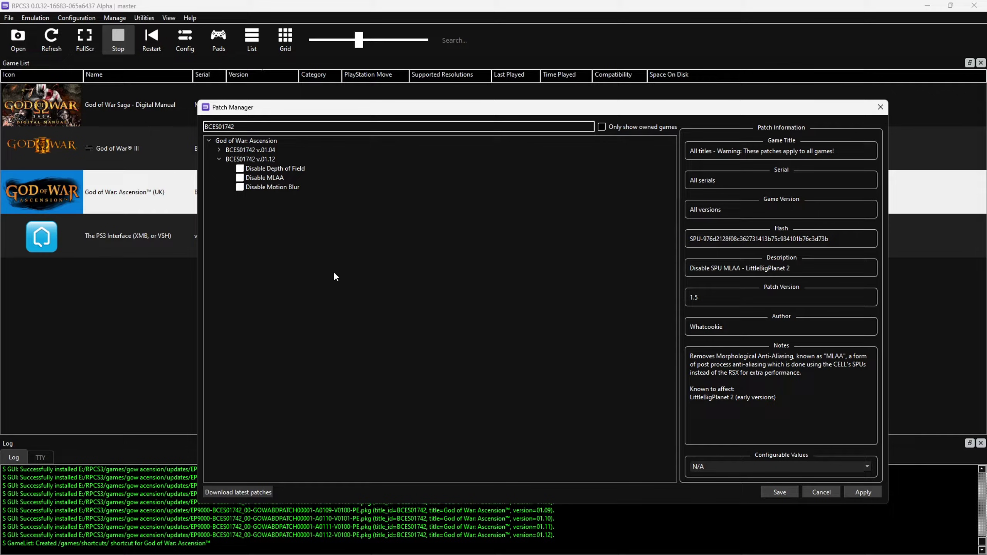
pyautogui.click(219, 159)
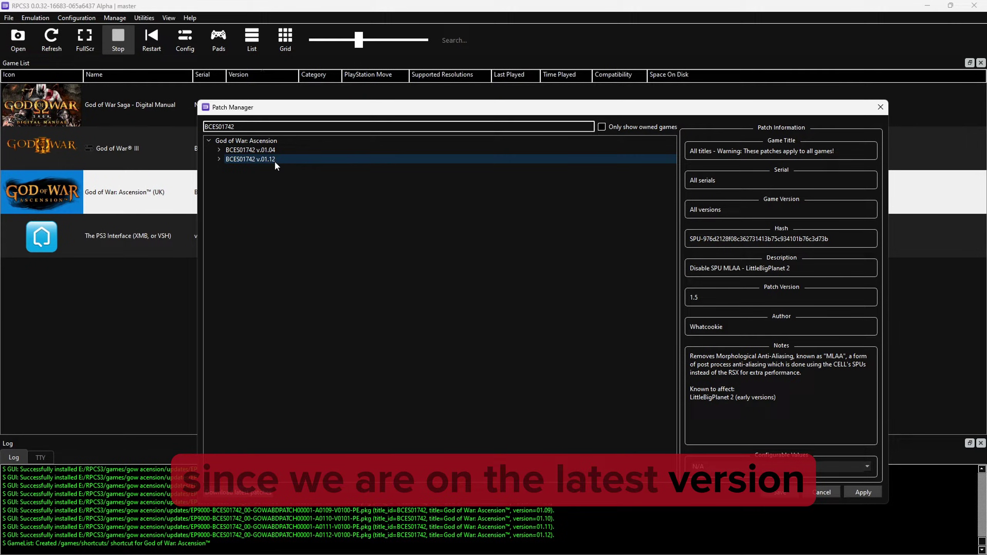
pyautogui.click(219, 159)
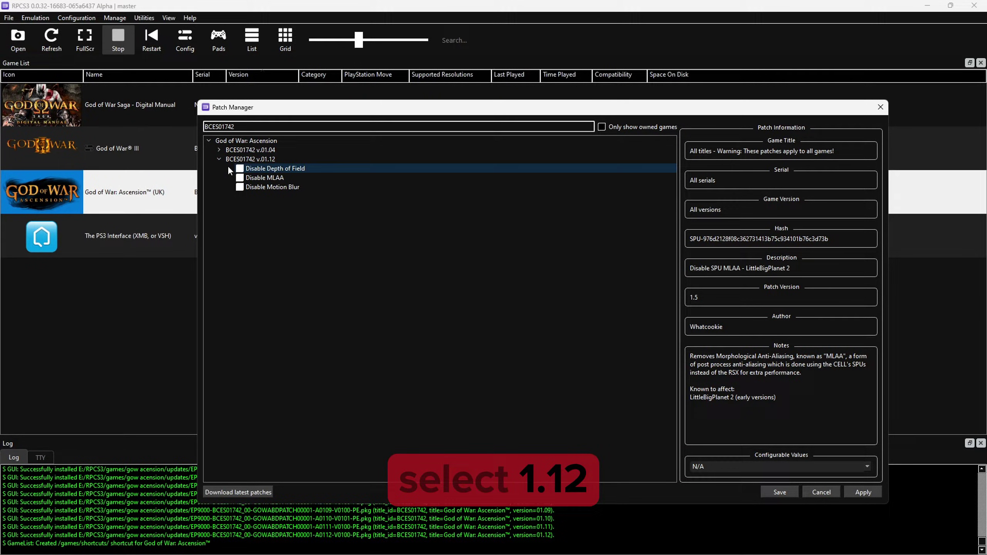
# - Enable the Disable Depth of Field, Disable MLAA and Disable Motion Blur patches and apply the patch settings
pyautogui.click(252, 177)
pyautogui.click(249, 187)
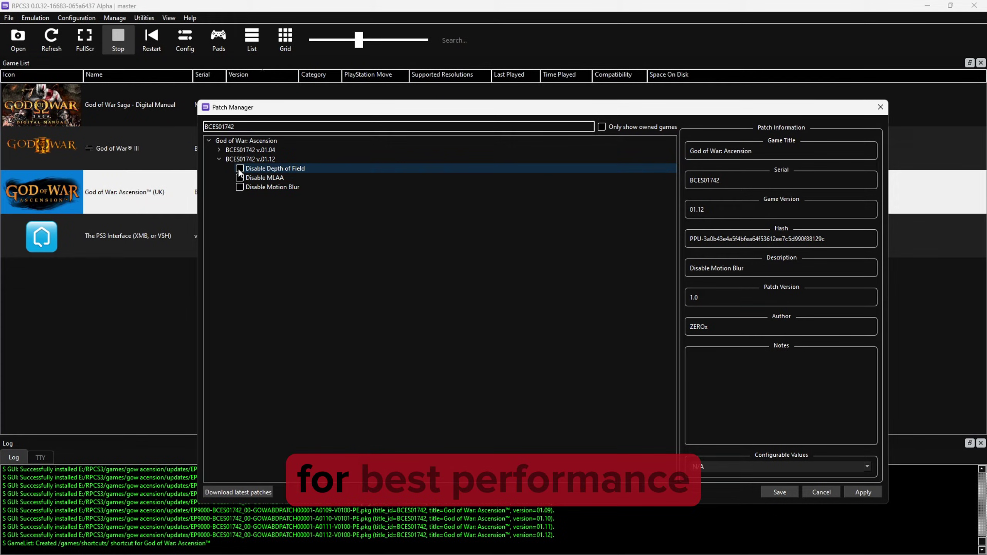
pyautogui.click(239, 168)
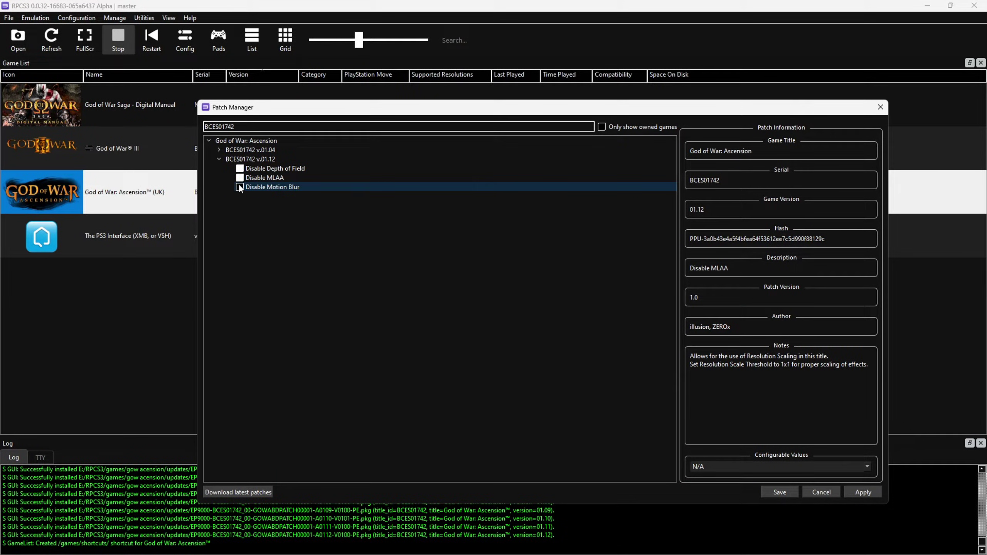
pyautogui.click(270, 170)
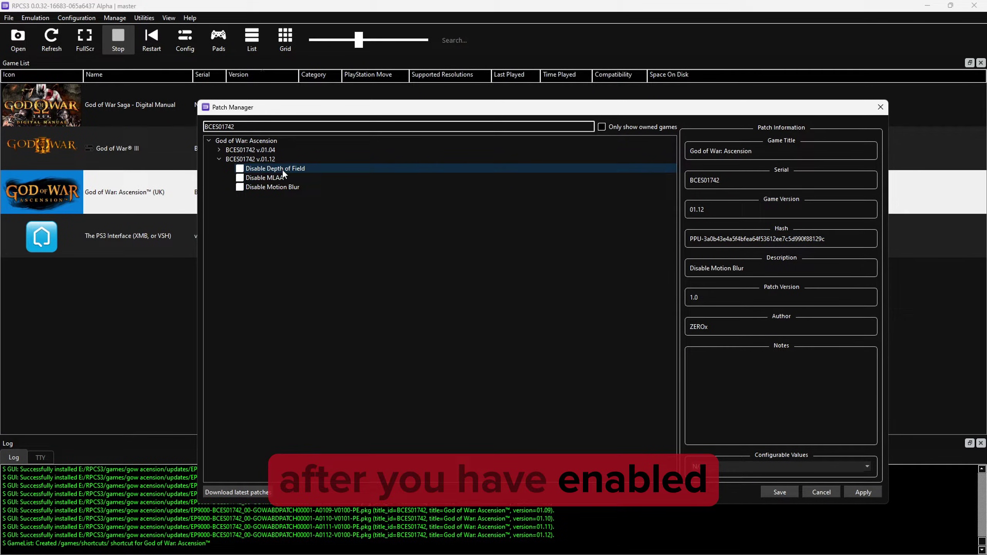
pyautogui.click(866, 491)
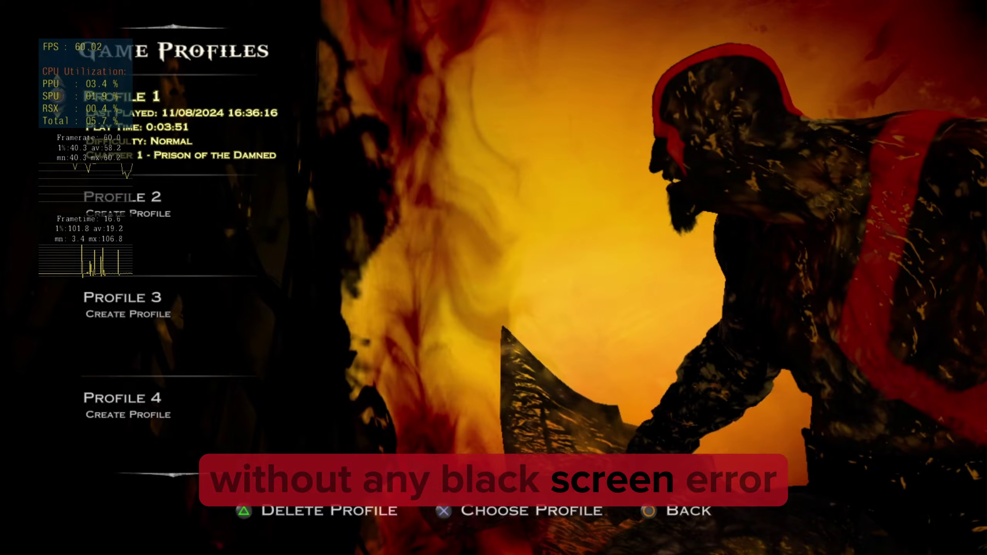
# - Choose Profile 1 on the running game's profile screen
pyautogui.press('Return')
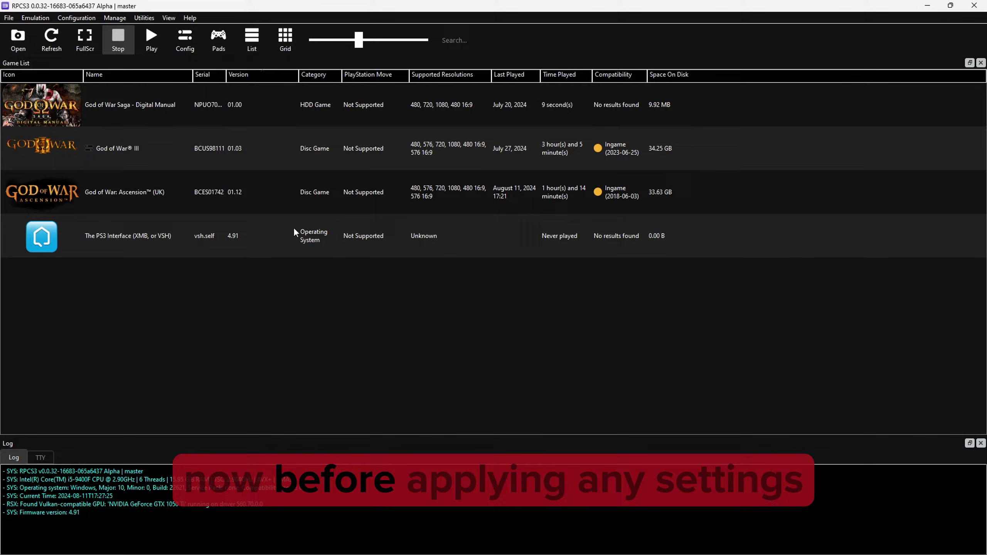
# - Minimize RPCS3, open NVIDIA Control Panel and add rpcs3.exe as a customized program in the 3D program settings
pyautogui.click(926, 7)
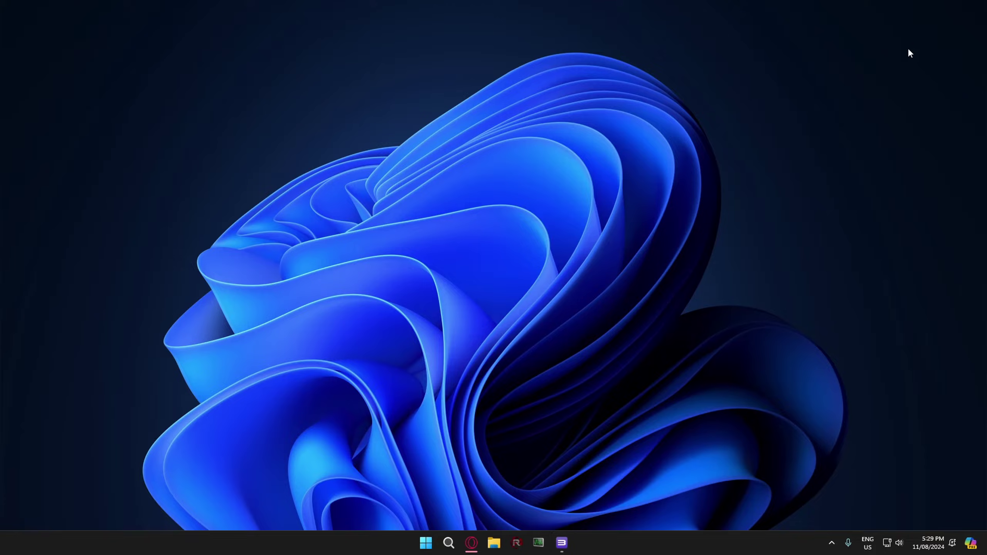
pyautogui.rightClick(352, 190)
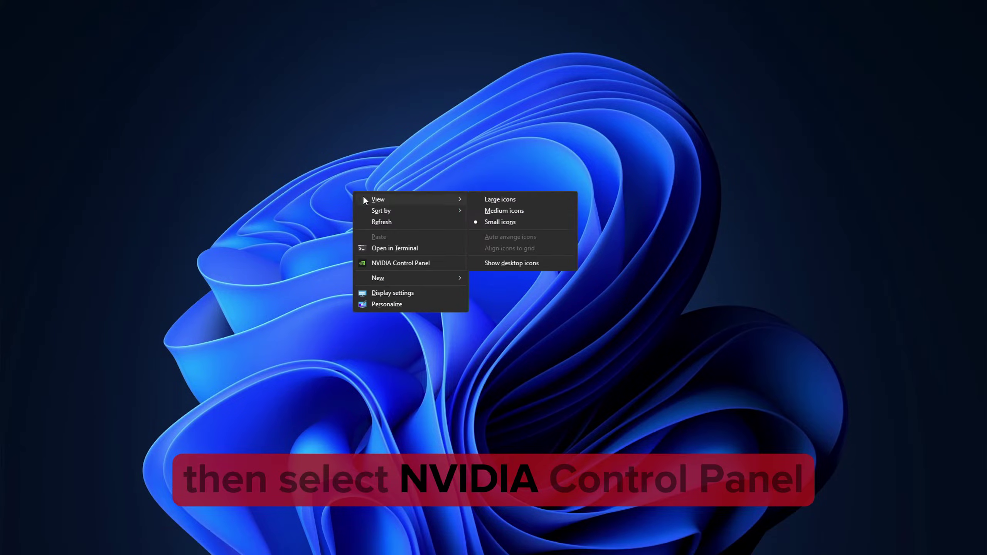
pyautogui.click(393, 261)
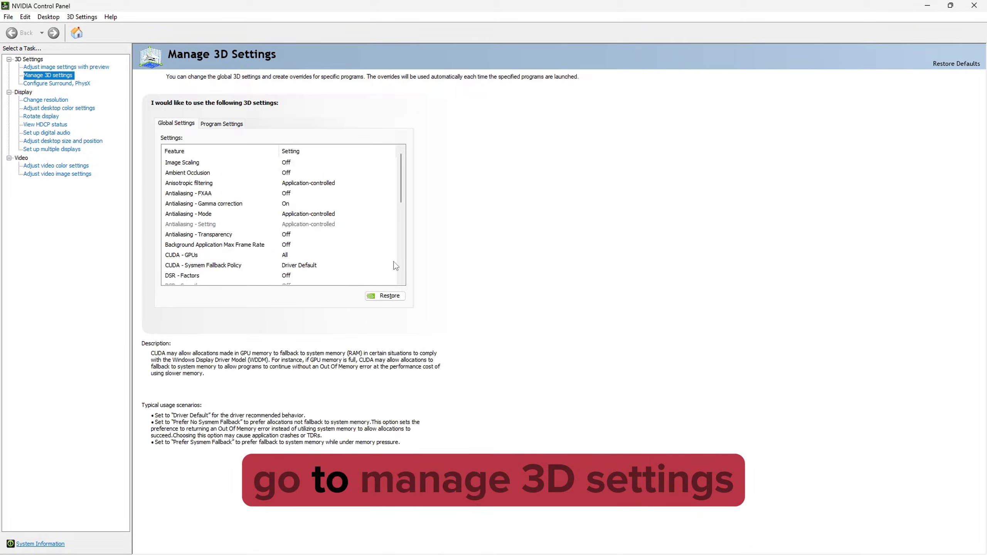
pyautogui.click(208, 123)
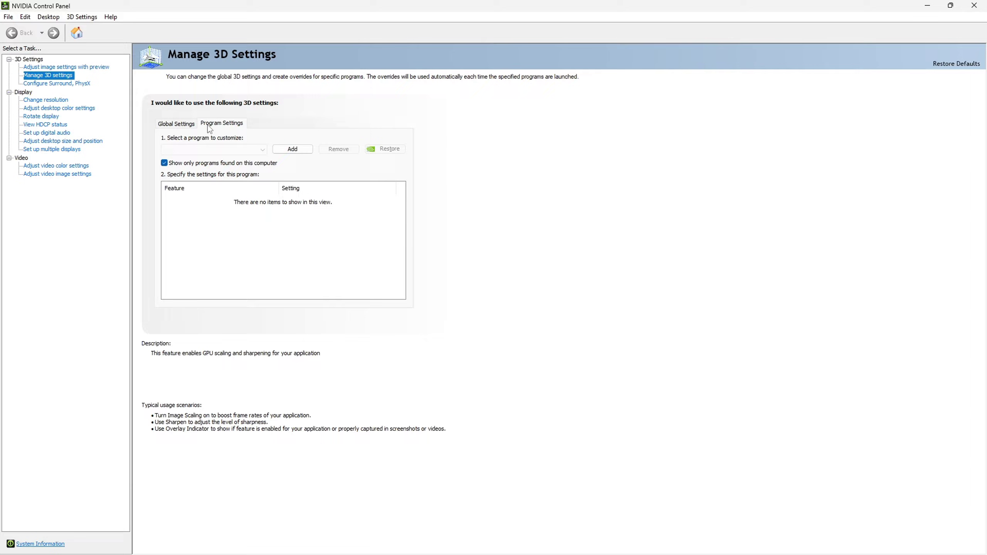
pyautogui.click(289, 150)
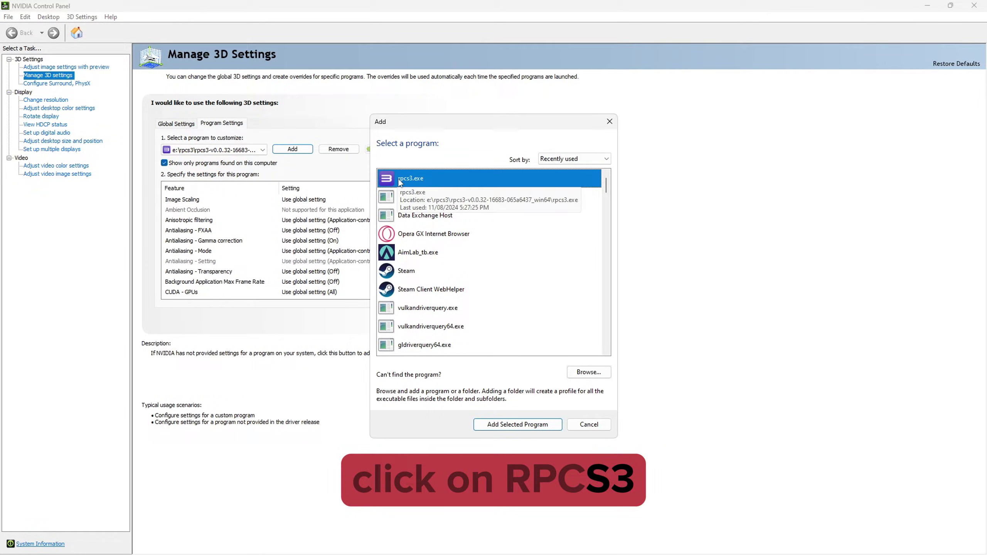
pyautogui.click(512, 425)
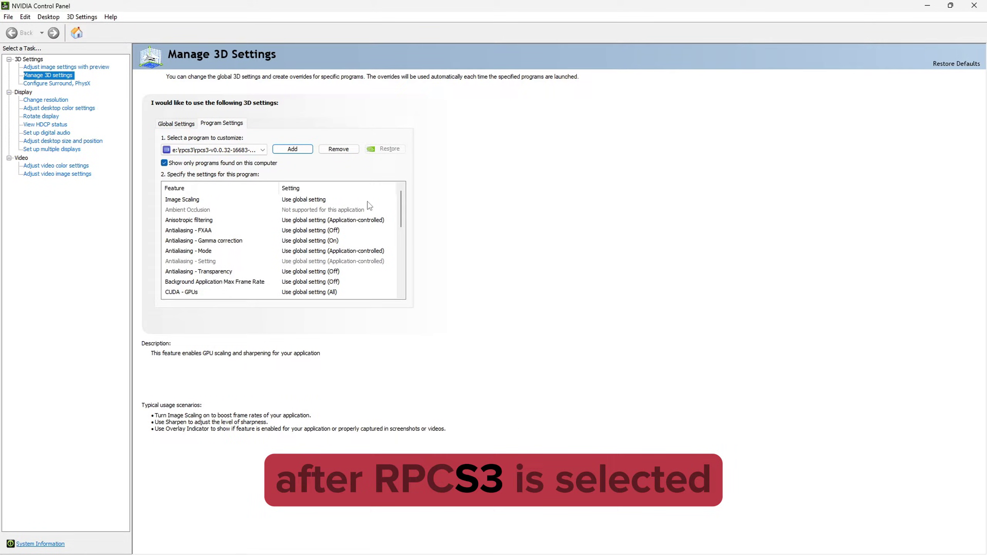
# - Limit the Max Frame Rate for the RPCS3 program profile to 60 FPS and apply the change
pyautogui.scroll(-2, 403, 239)
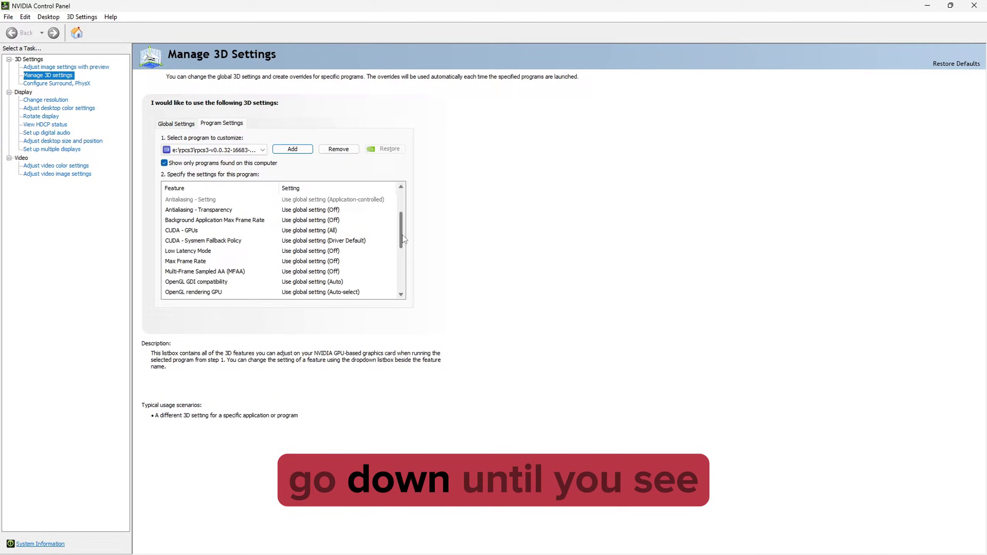
pyautogui.click(297, 263)
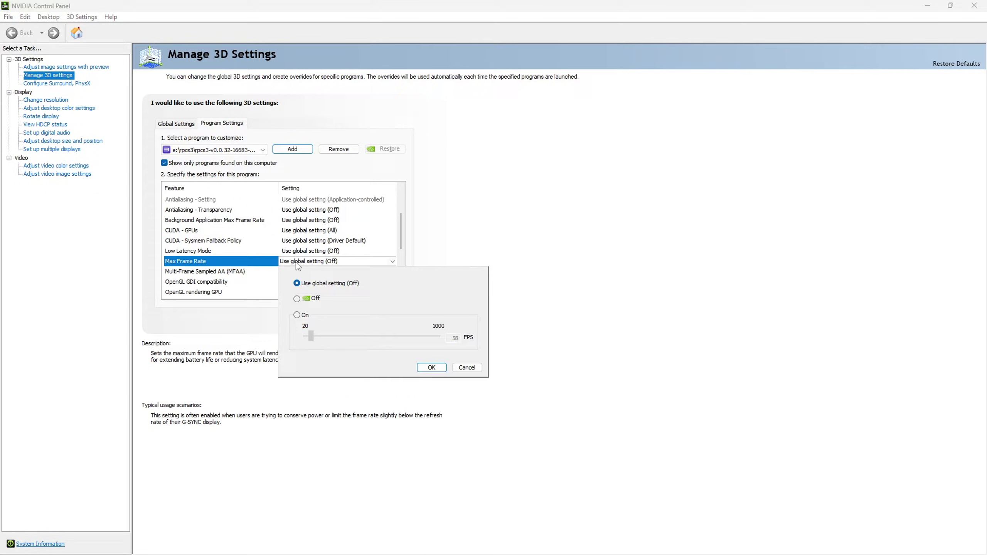
pyautogui.click(296, 315)
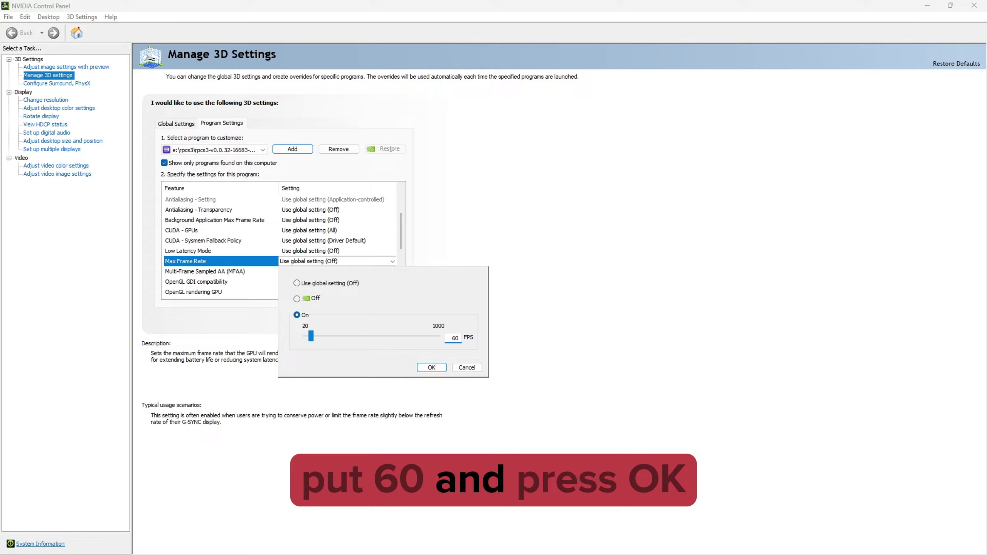
pyautogui.click(431, 367)
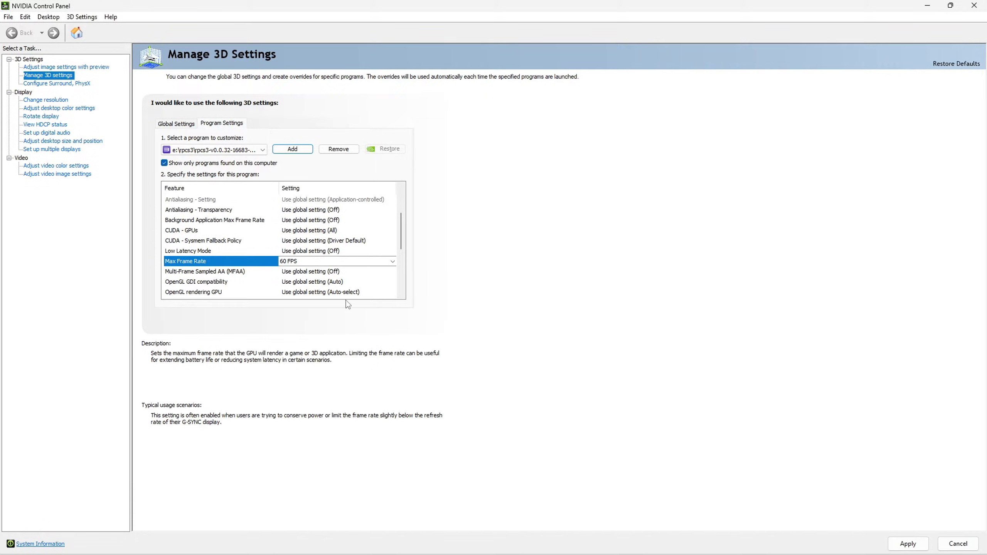
pyautogui.click(908, 543)
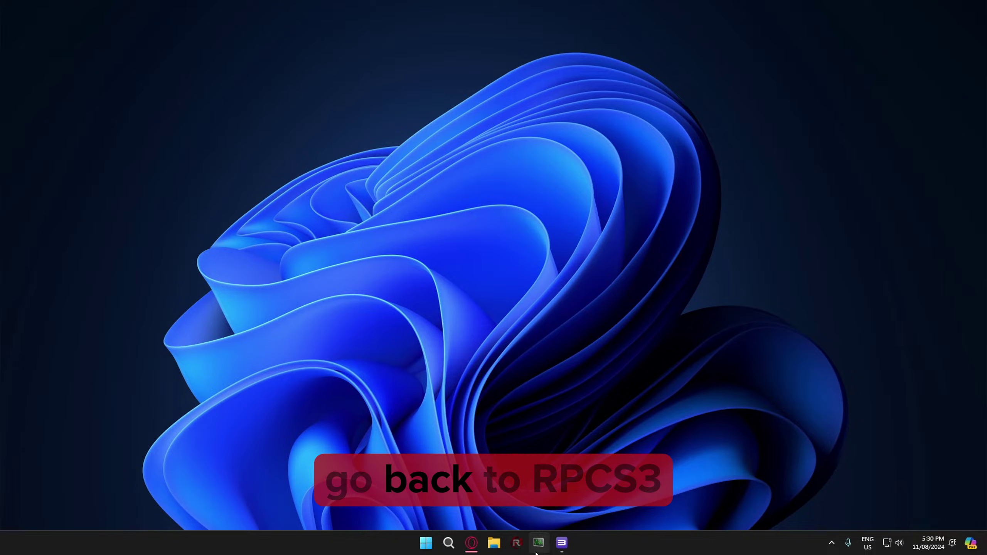
# - Switch to RPCS3 and create a custom configuration from global settings for God of War: Ascension (UK)
pyautogui.click(558, 551)
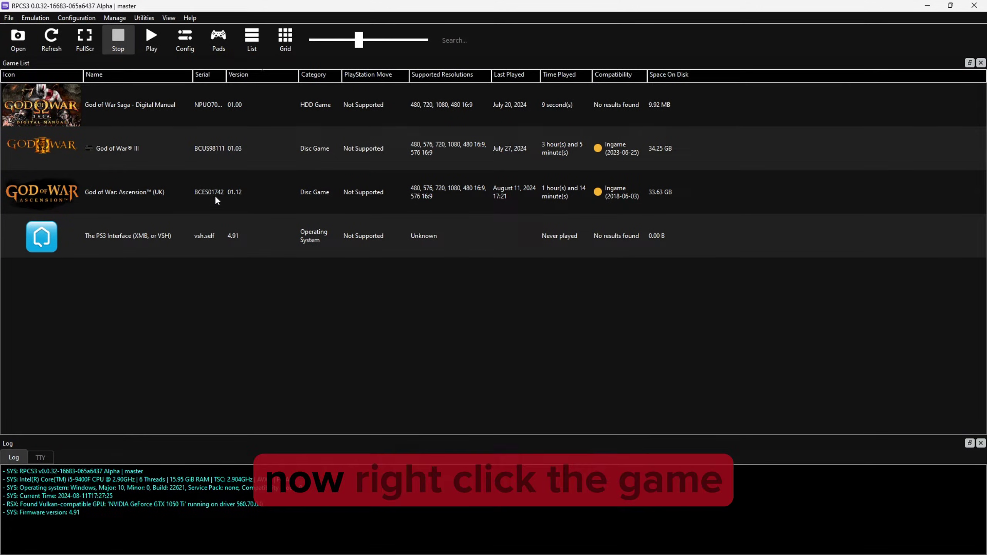
pyautogui.click(199, 197)
pyautogui.rightClick(199, 196)
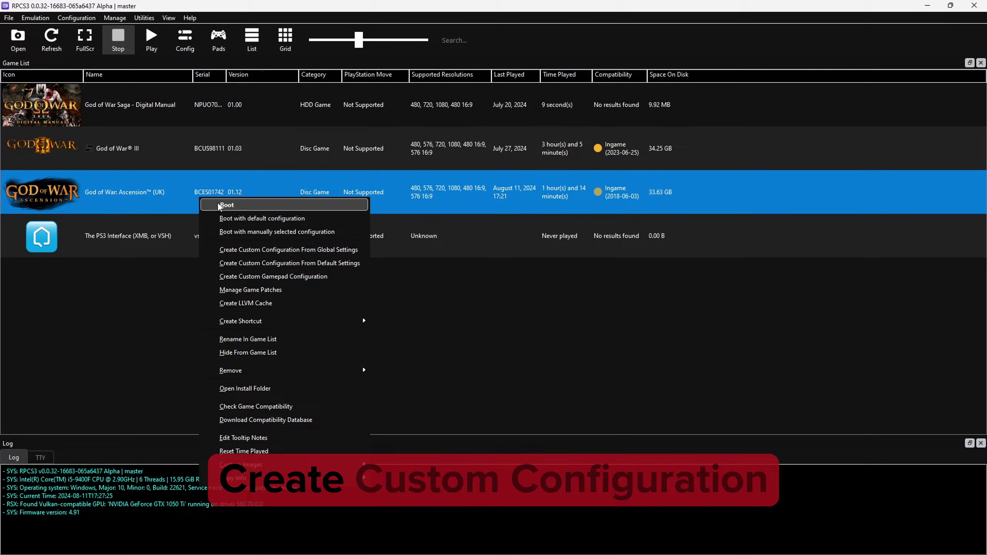
pyautogui.click(261, 251)
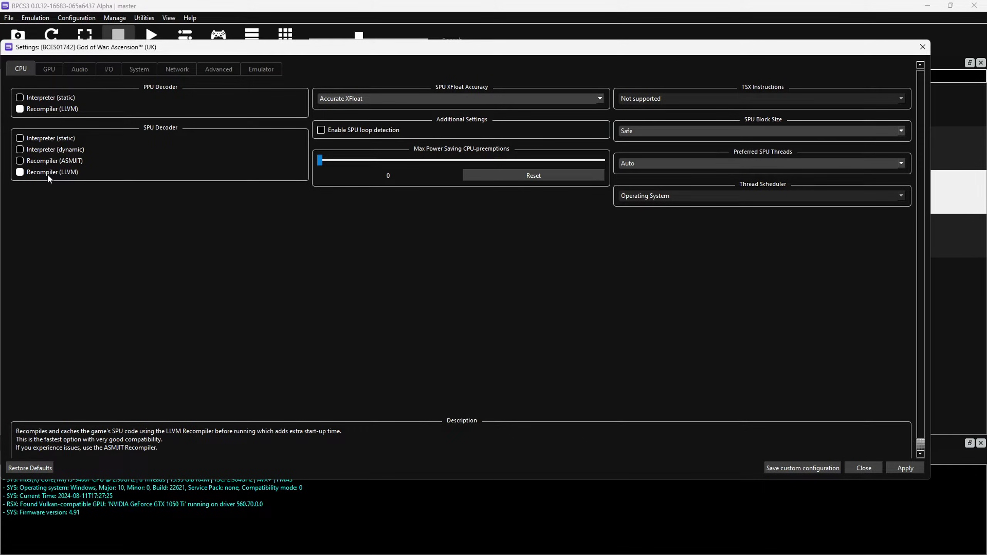
# - Set SPU XFloat Accuracy to Approximate XFloat, enable SPU loop detection and set SPU Block Size to Mega
pyautogui.click(339, 99)
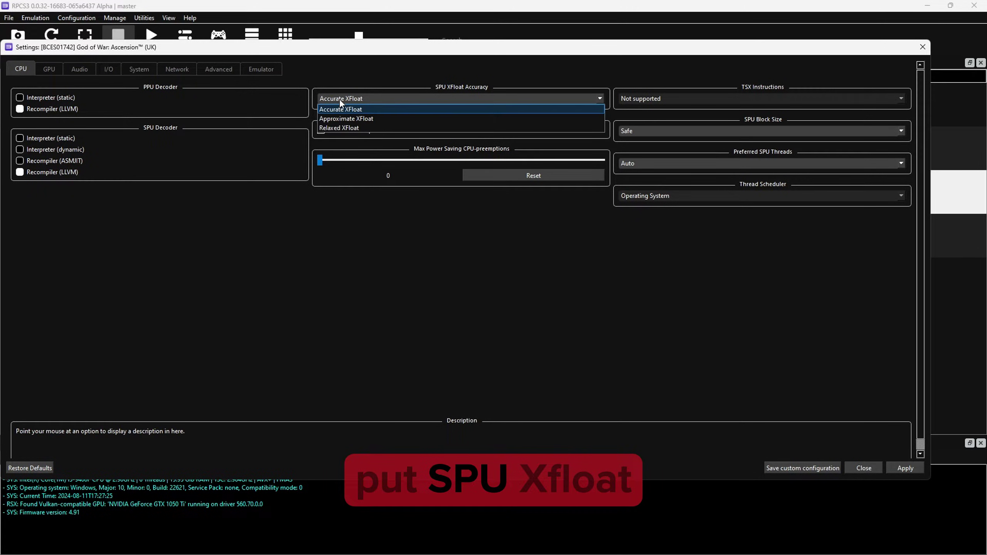
pyautogui.click(349, 119)
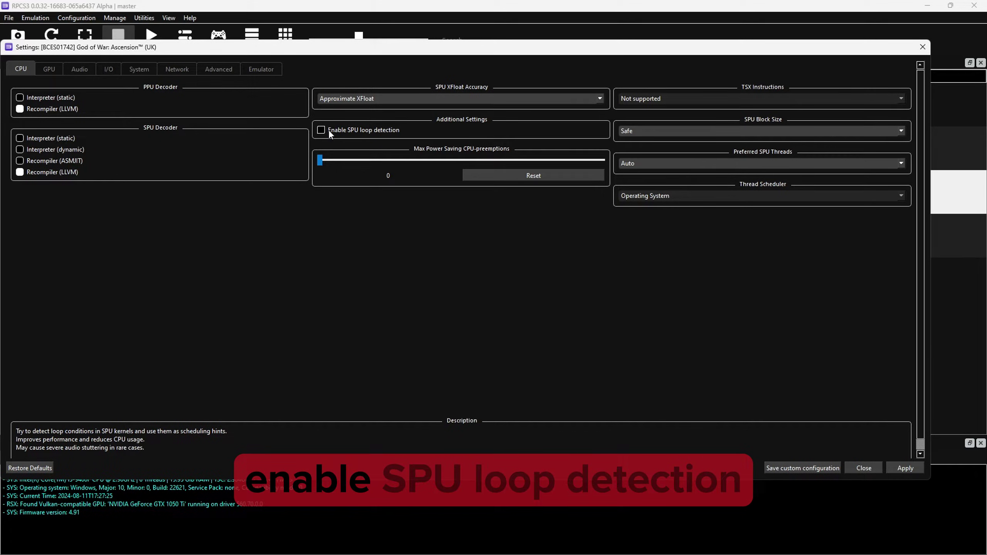
pyautogui.click(652, 130)
pyautogui.click(636, 152)
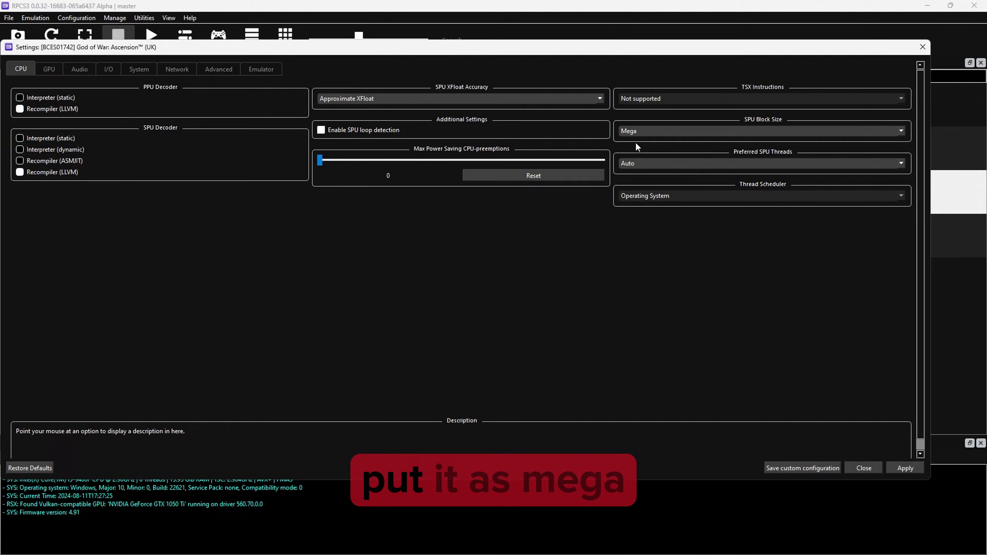
# - In the GPU settings, select Vulkan as the renderer and Off as the framelimit
pyautogui.click(51, 73)
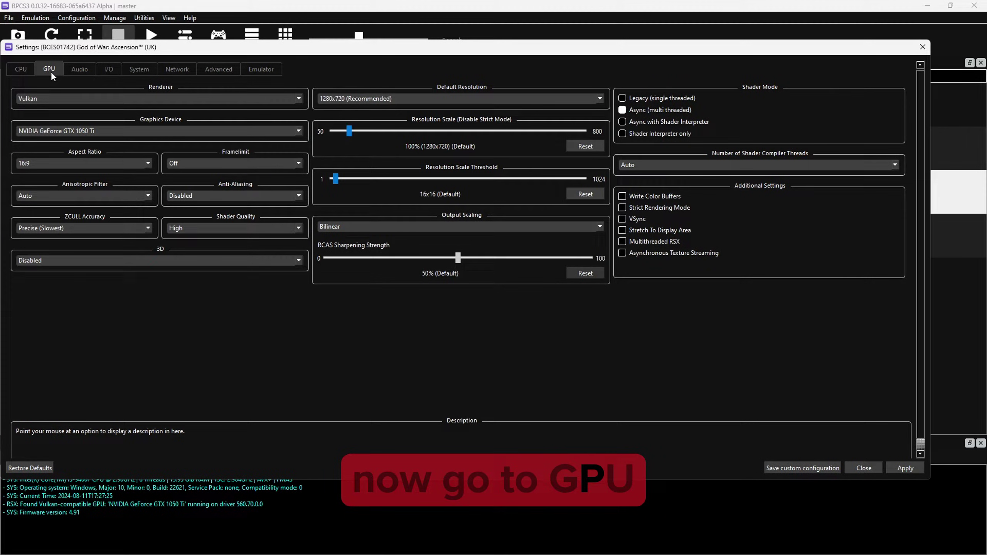
pyautogui.click(101, 97)
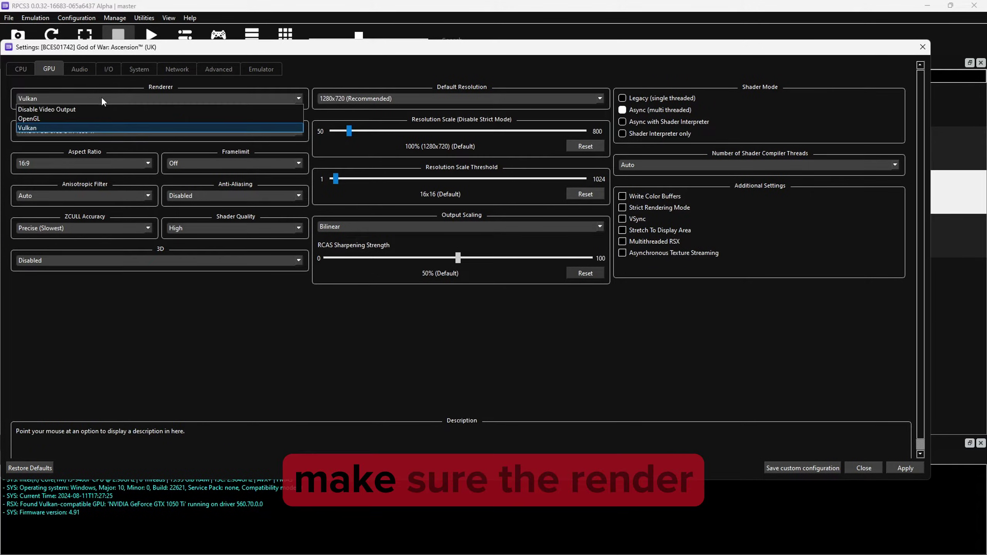
pyautogui.click(42, 126)
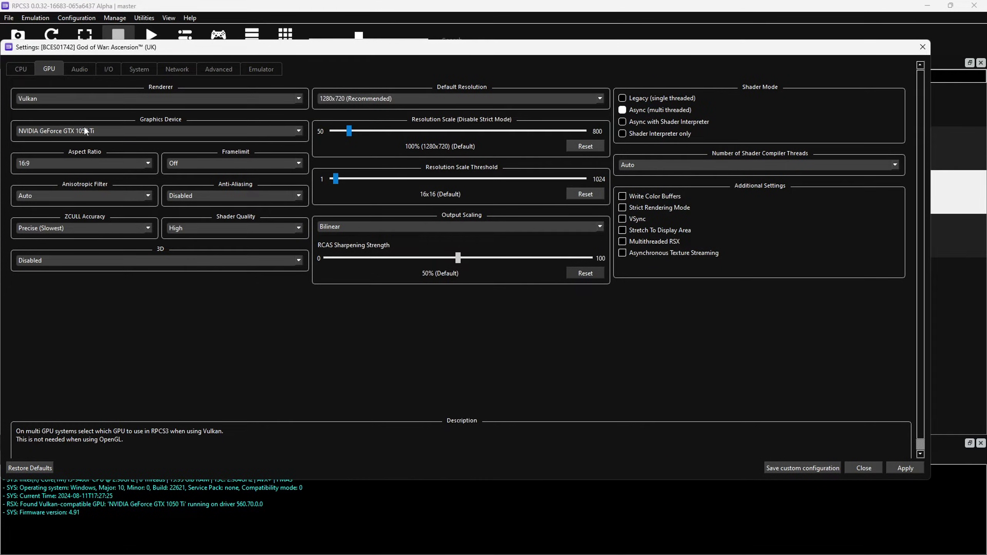
pyautogui.click(192, 161)
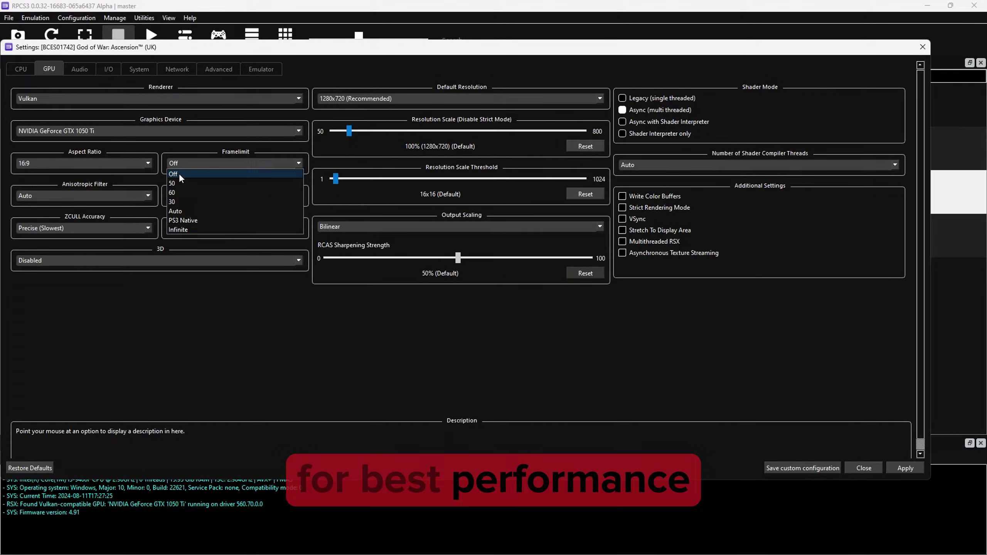
pyautogui.click(179, 173)
# - Set Anti-Aliasing, Shader Quality and Anisotropic Filter to Auto, and ZCULL Accuracy to Approximate (Fast)
pyautogui.click(188, 195)
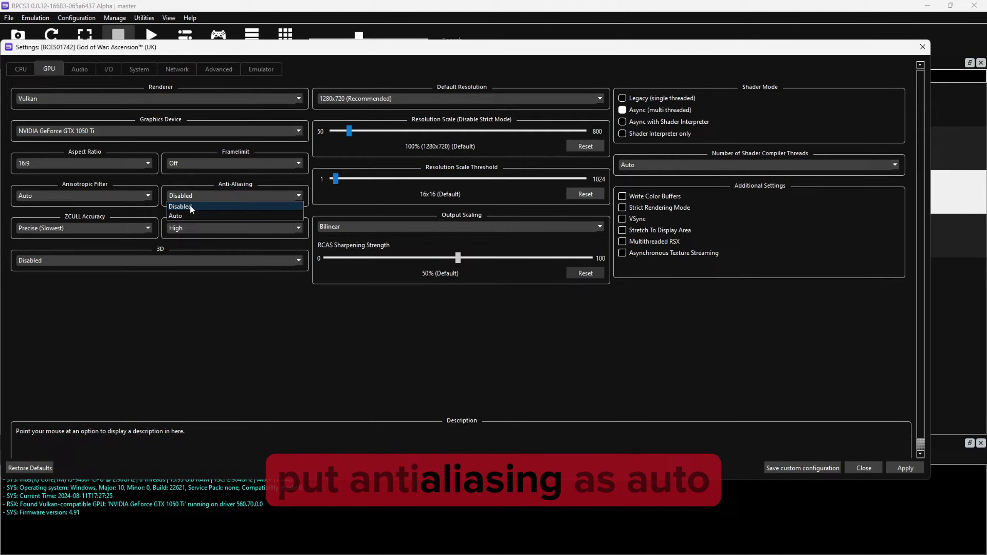
pyautogui.click(188, 215)
pyautogui.click(193, 228)
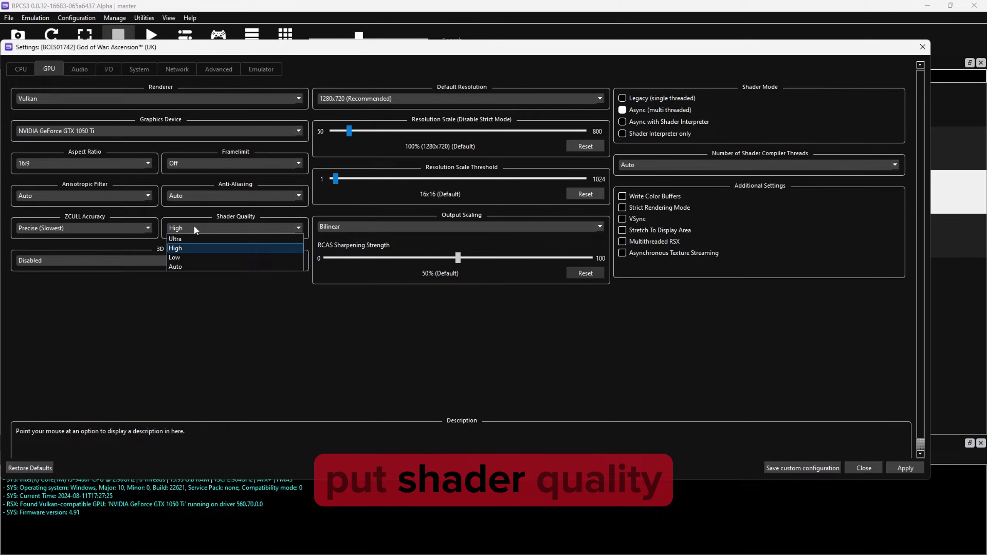
pyautogui.click(186, 265)
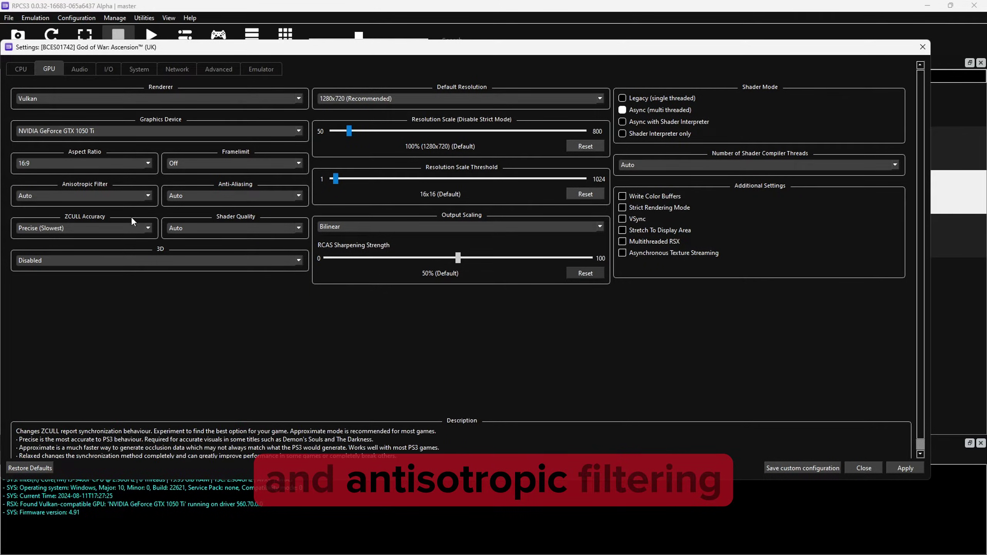
pyautogui.click(88, 194)
pyautogui.click(78, 208)
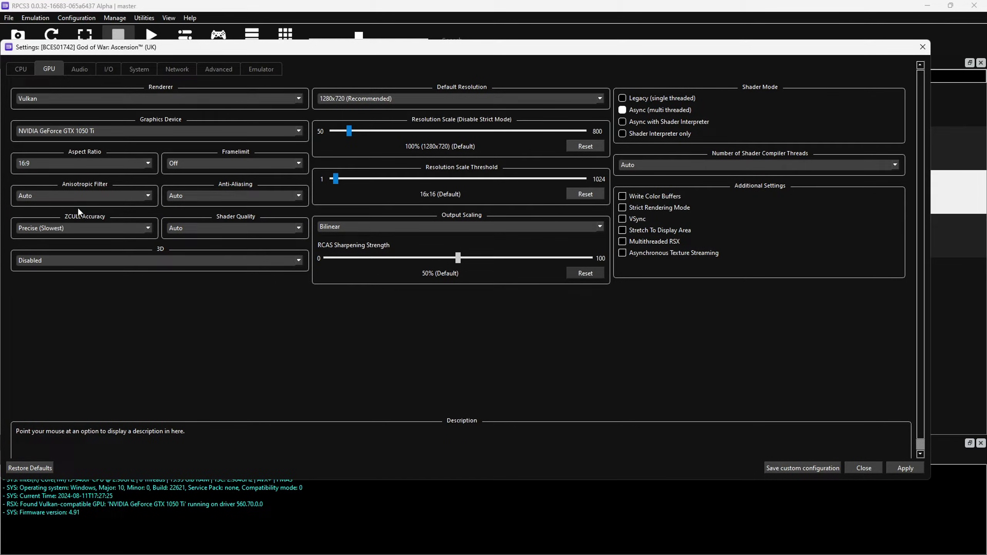
pyautogui.click(83, 228)
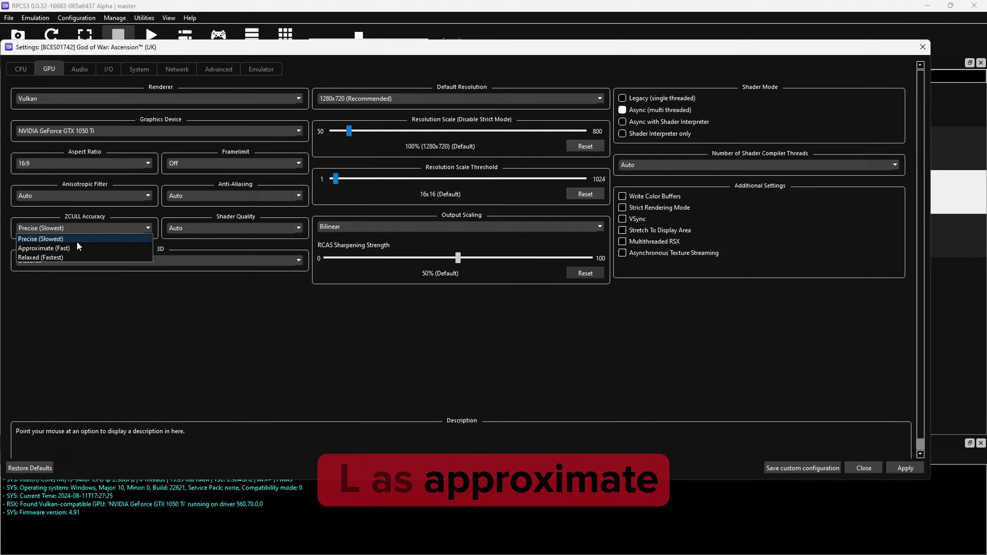
pyautogui.click(63, 248)
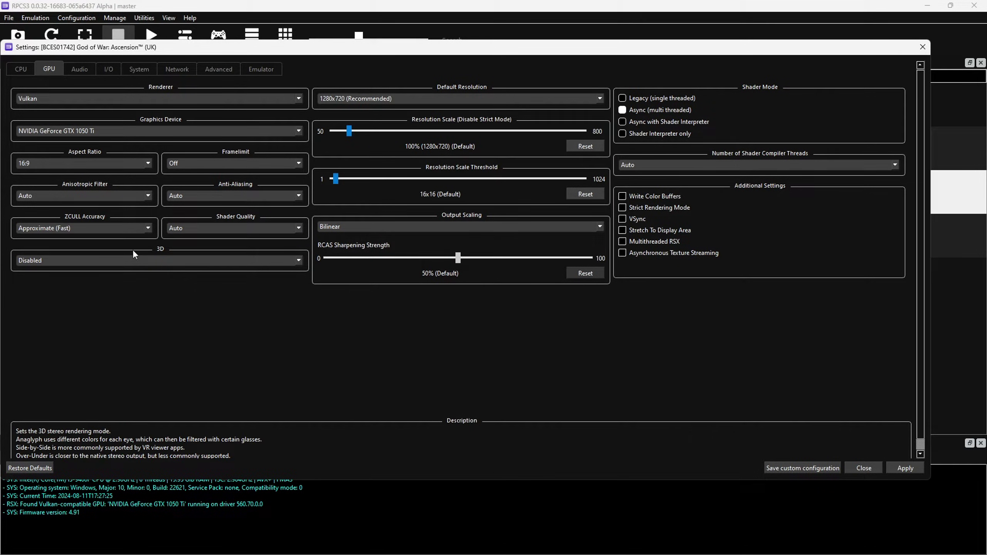
# - Select the 1280x720 default resolution, a 150% resolution scale and Bilinear output scaling, and enable Write Color Buffers
pyautogui.click(402, 100)
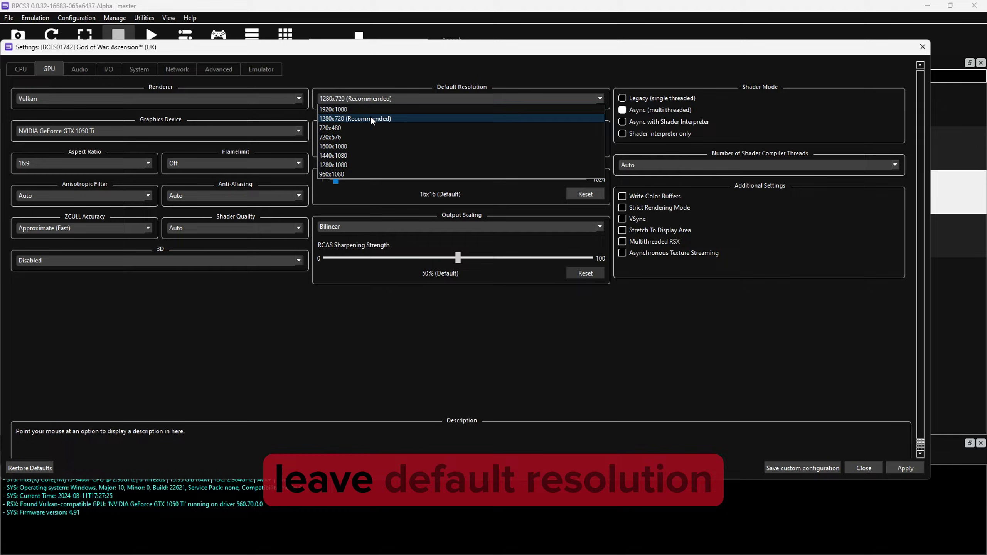
pyautogui.click(357, 119)
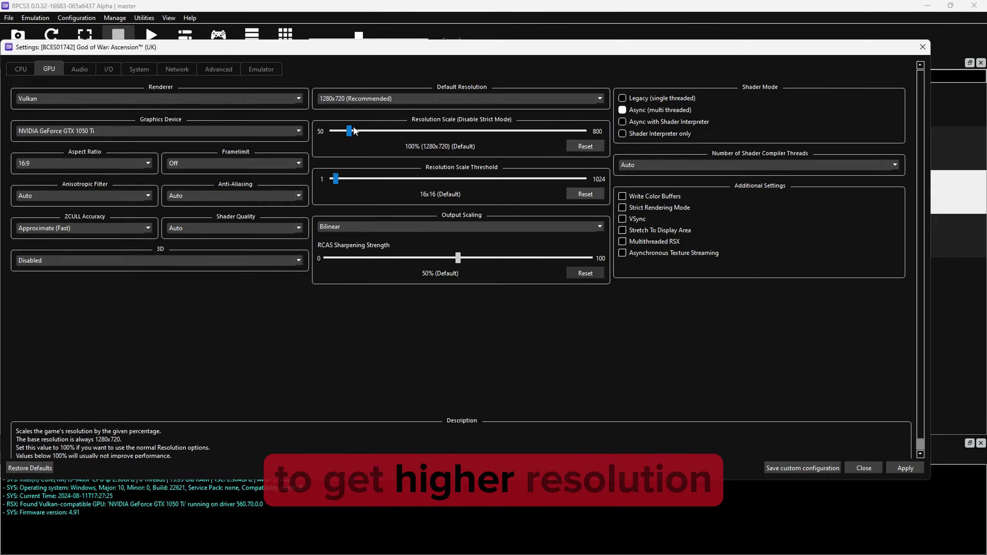
pyautogui.moveTo(350, 131)
pyautogui.mouseDown()
pyautogui.moveTo(413, 132)
pyautogui.moveTo(365, 132)
pyautogui.mouseUp()
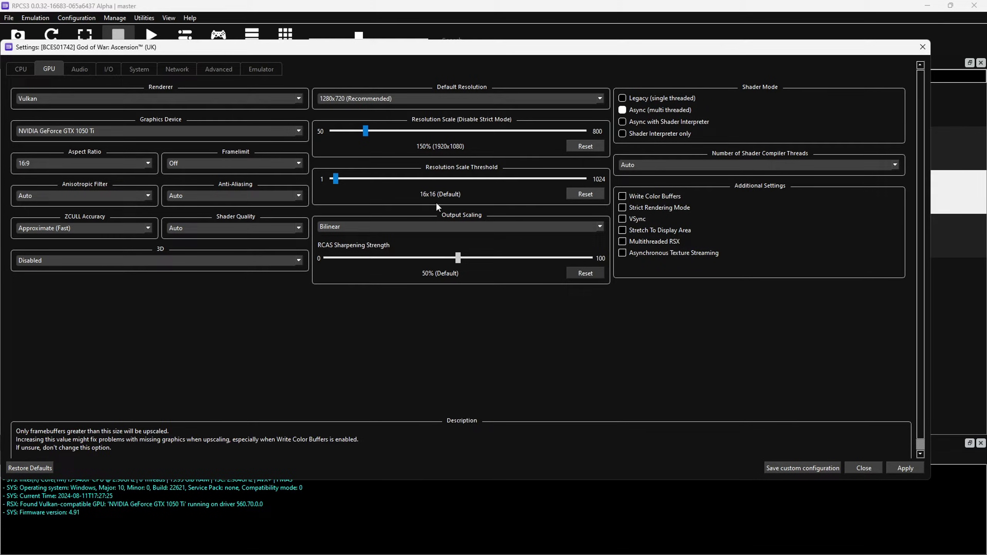
pyautogui.click(440, 226)
pyautogui.click(426, 247)
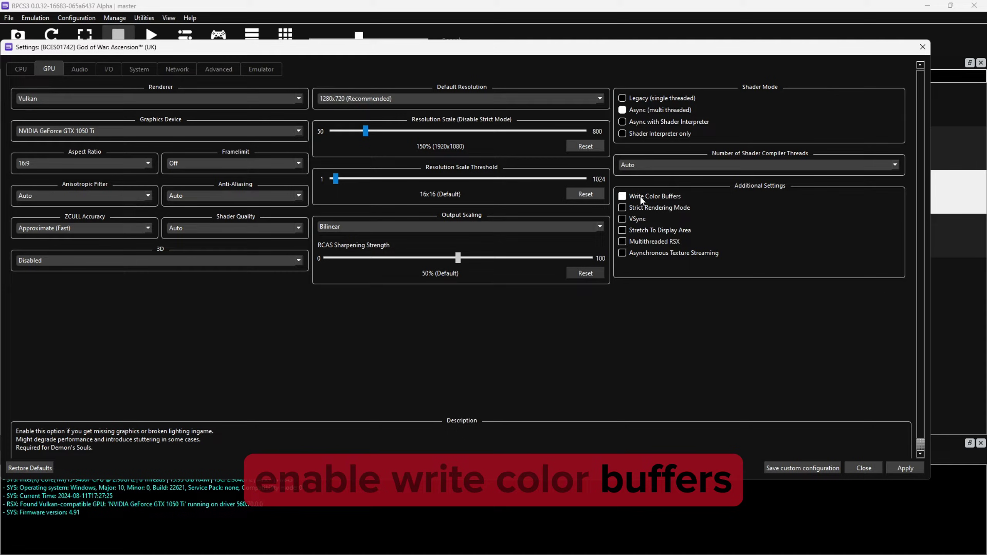
# - Set the game's audio output to XAudio2 in the audio settings
pyautogui.click(83, 69)
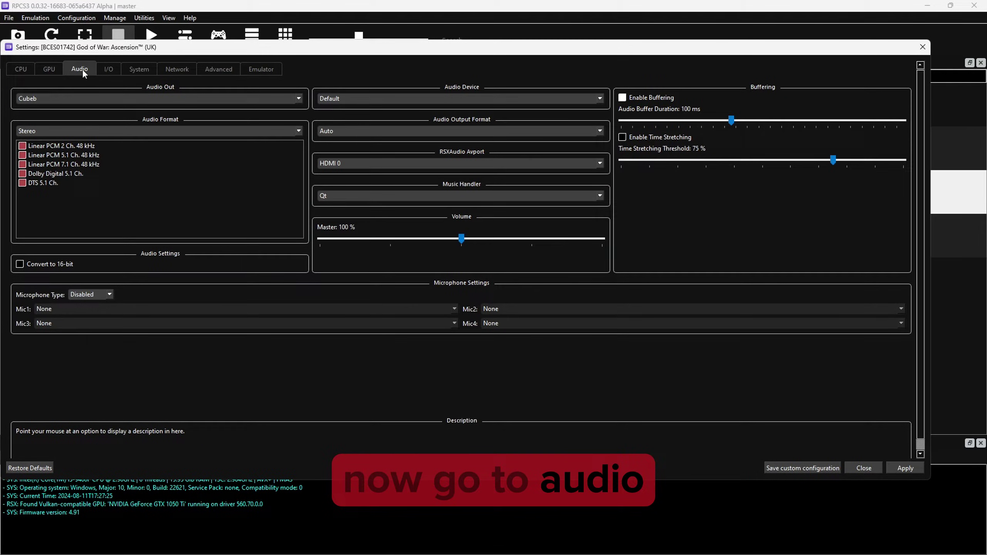
pyautogui.click(83, 99)
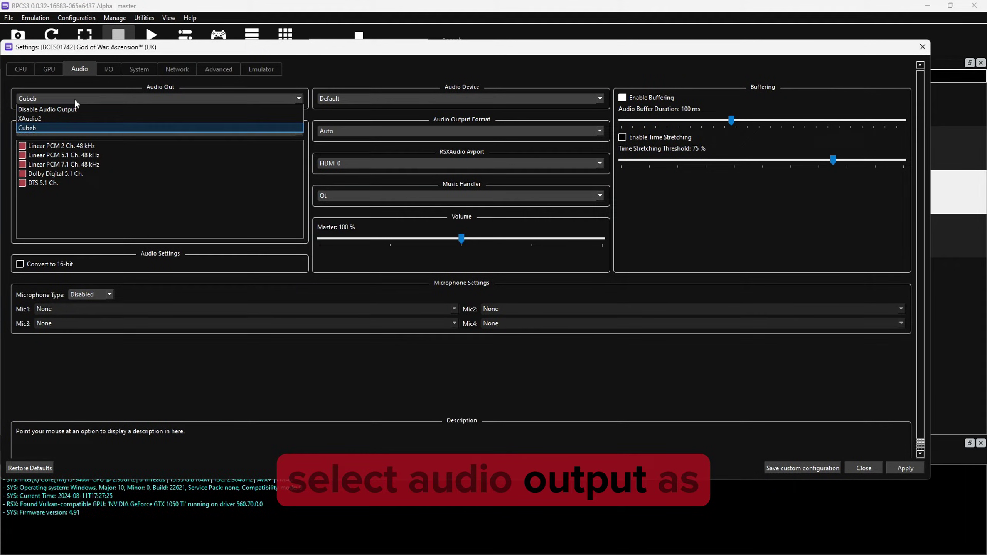
pyautogui.click(63, 119)
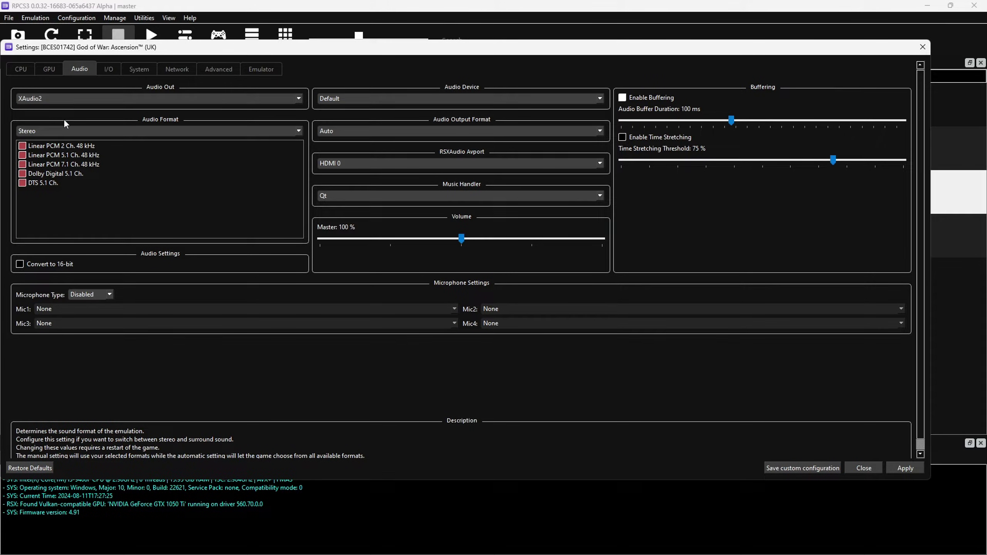
# - In the advanced settings, enable Accurate RSX reservation access and set Sleep Timers Accuracy to As Host
pyautogui.click(223, 70)
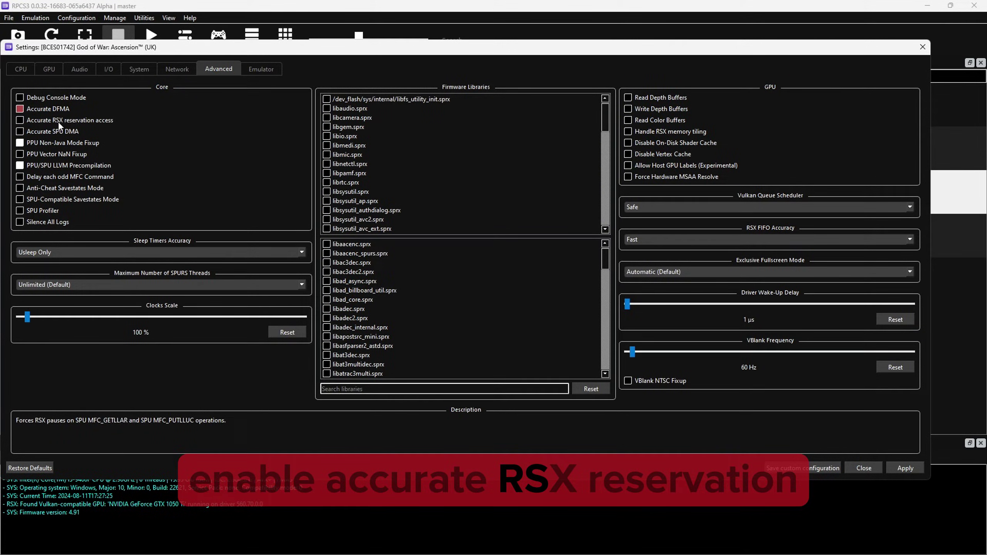
pyautogui.click(47, 121)
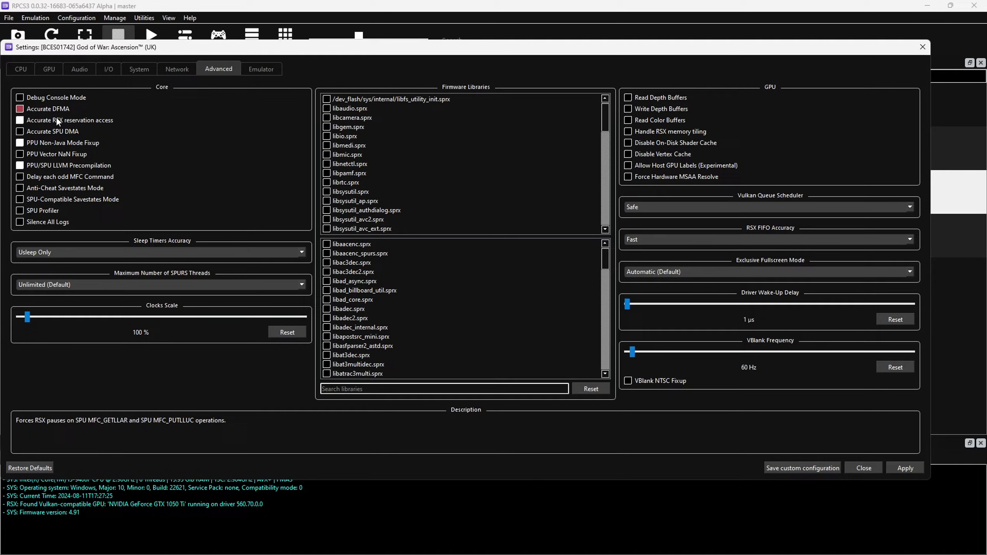
pyautogui.click(72, 250)
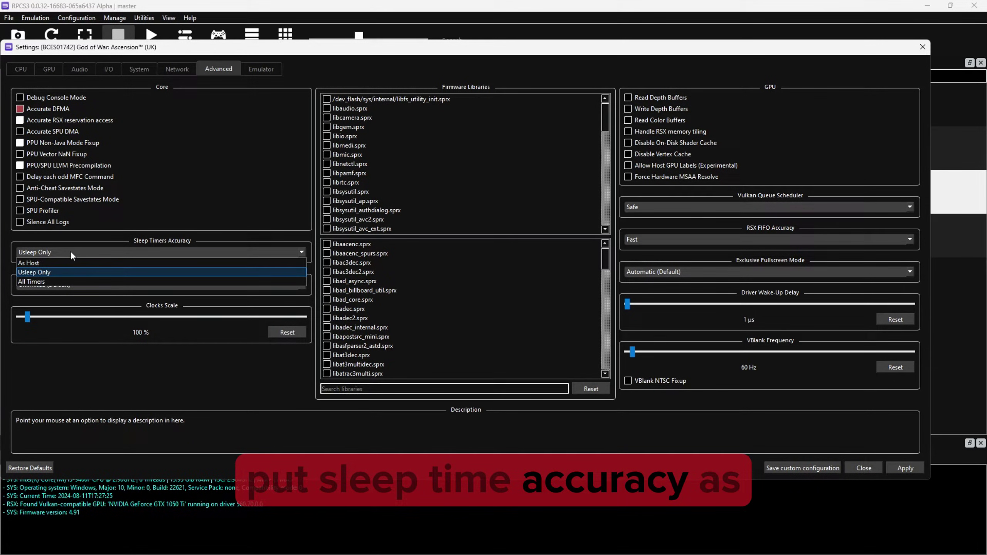
pyautogui.click(57, 262)
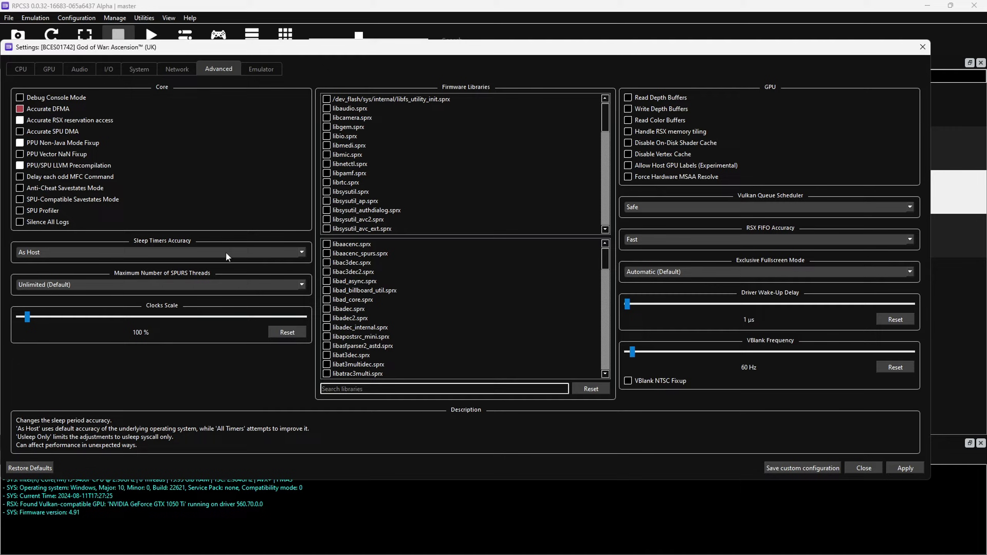
# - Set RSX FIFO Accuracy to Atomic and Exclusive Fullscreen Mode to Prefer borderless fullscreen
pyautogui.click(639, 240)
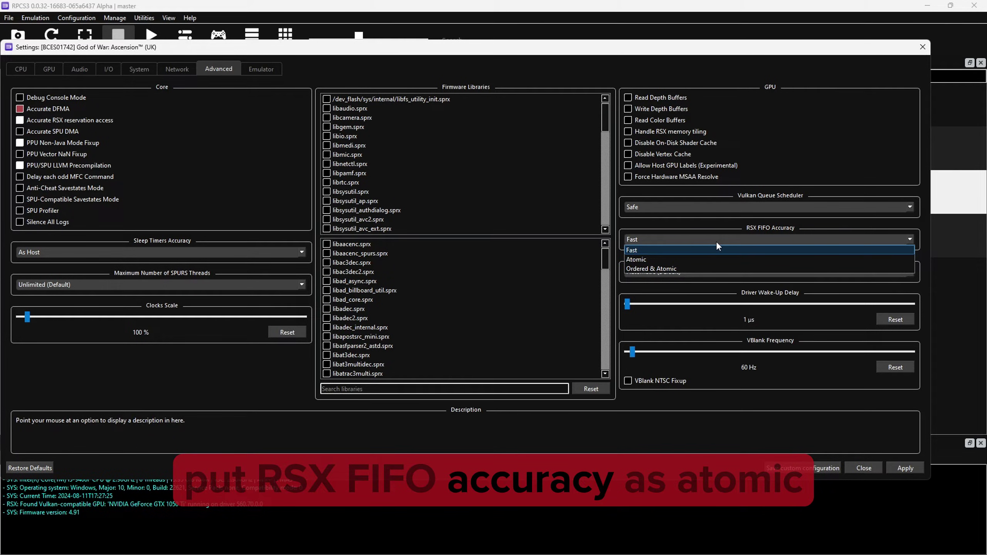
pyautogui.click(644, 259)
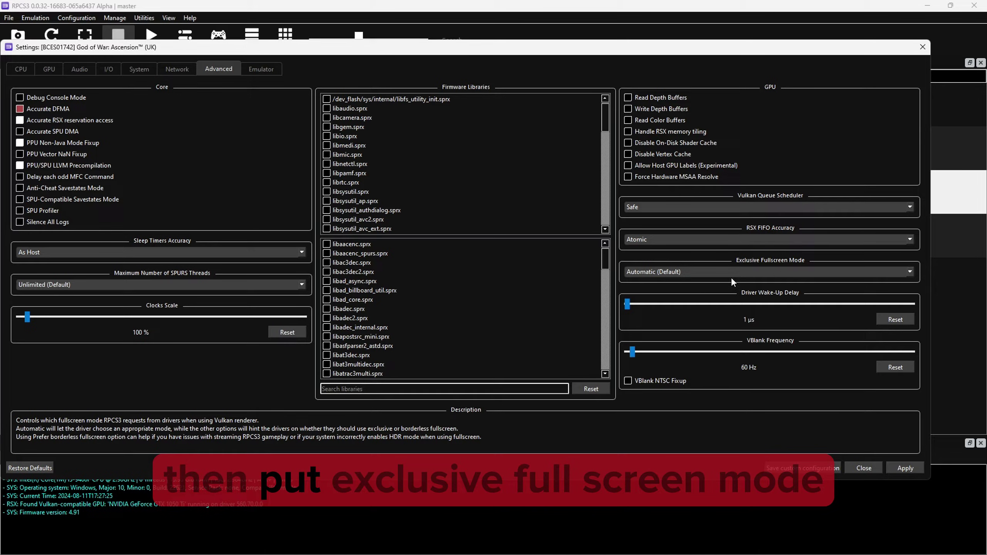
pyautogui.click(703, 274)
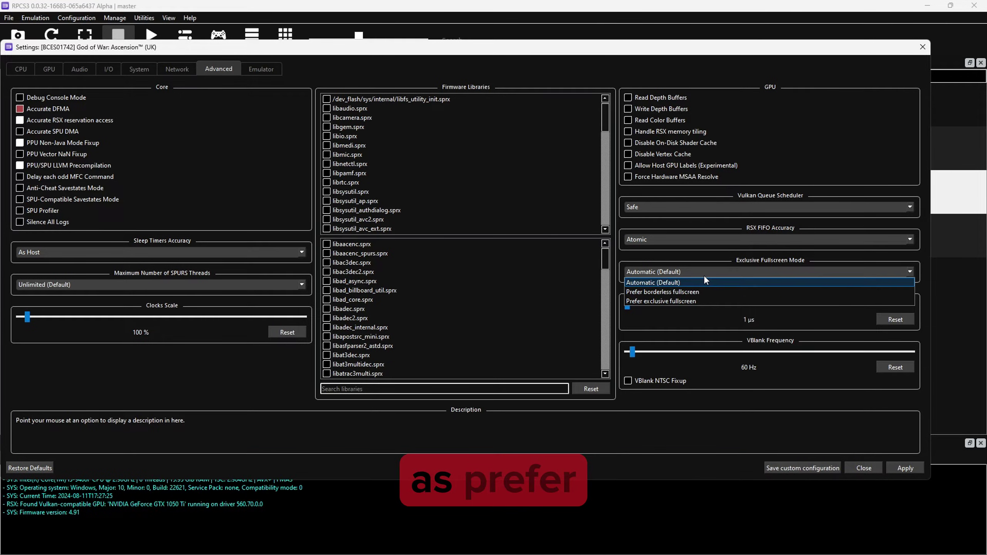
pyautogui.click(688, 292)
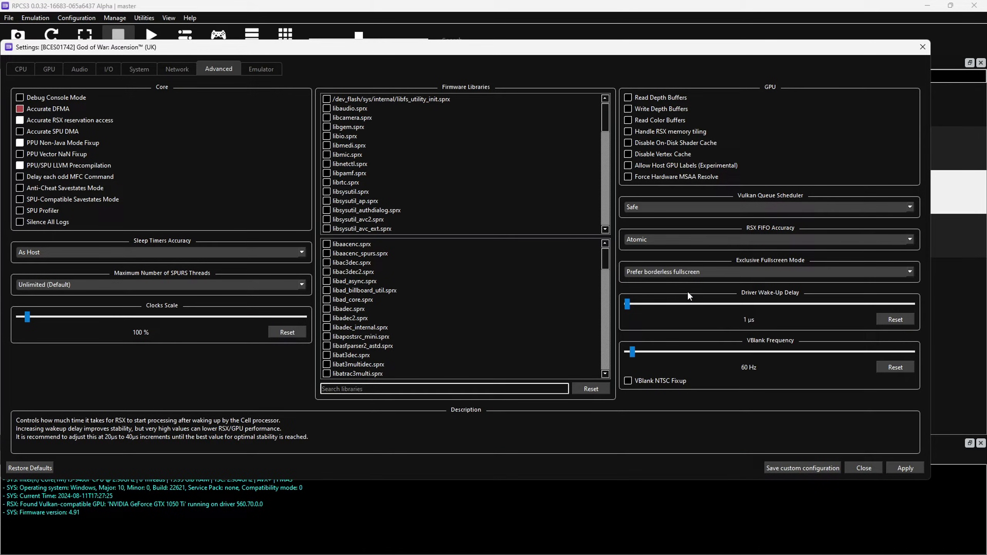
# - Set the Driver Wake-Up Delay to 600 µs and enable Disable Vertex Cache
pyautogui.moveTo(628, 303); pyautogui.dragTo(827, 305)
pyautogui.click(837, 305)
pyautogui.moveTo(638, 153)
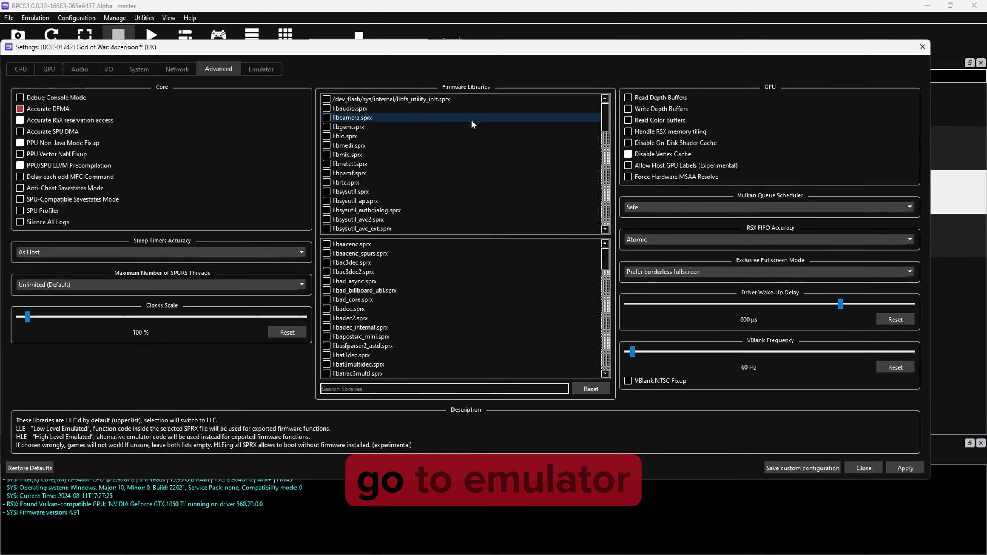
# - Enable the performance overlay in the emulator settings and save the game's custom configuration
pyautogui.click(261, 69)
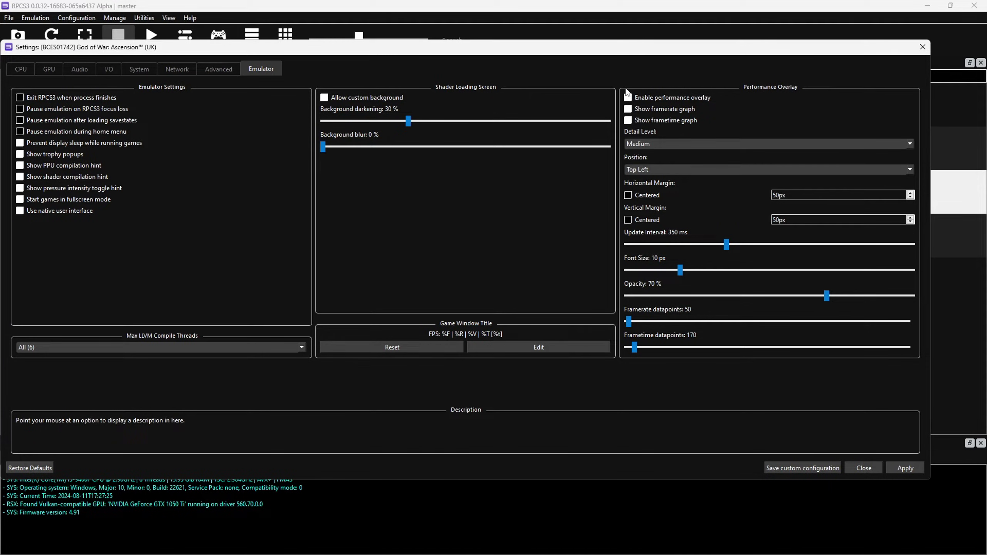
pyautogui.click(633, 97)
pyautogui.click(631, 96)
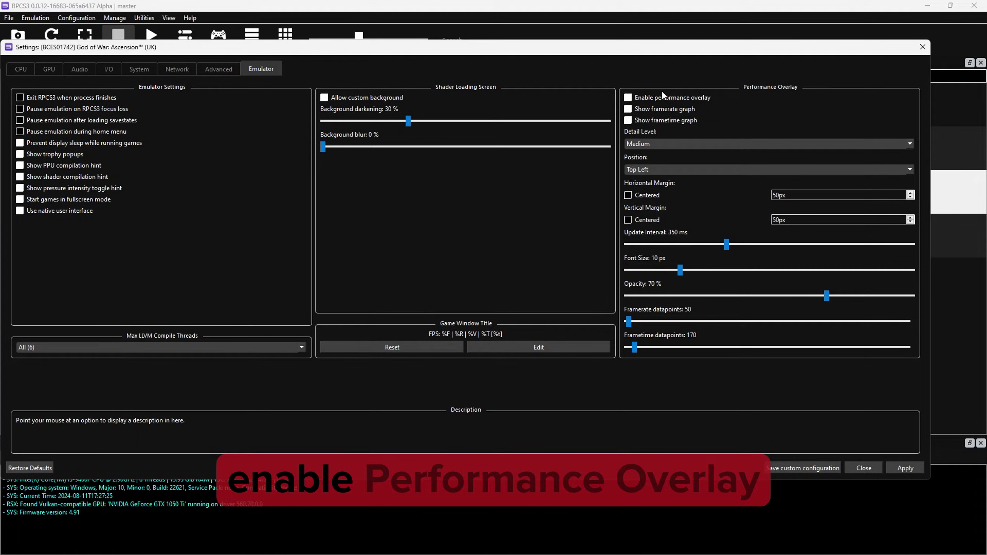
pyautogui.click(818, 467)
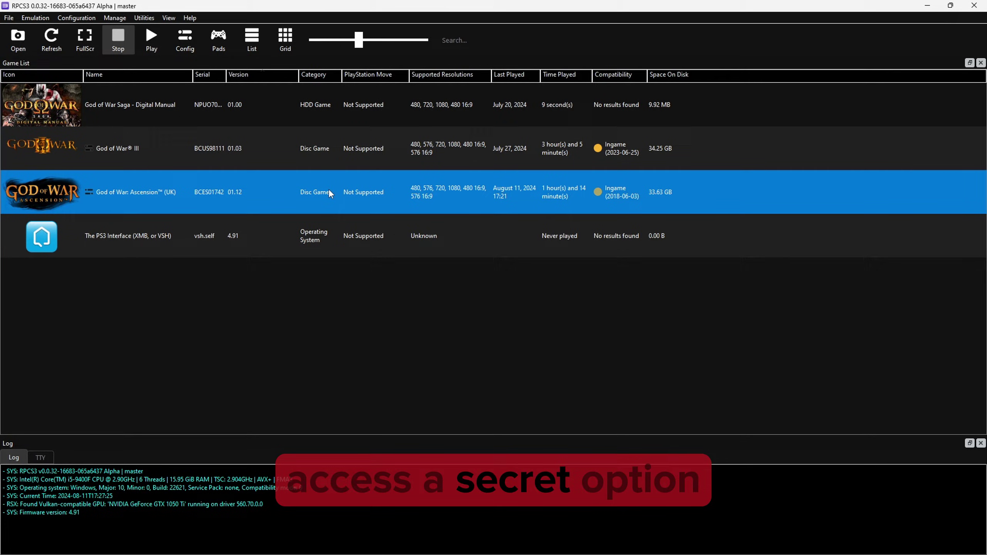
# - Open CurrentSettings.ini from the GuiConfigs folder inside rpcs3-v0.0.32-16683-065a6437_win64, in a maximized text editor window
pyautogui.press('super')
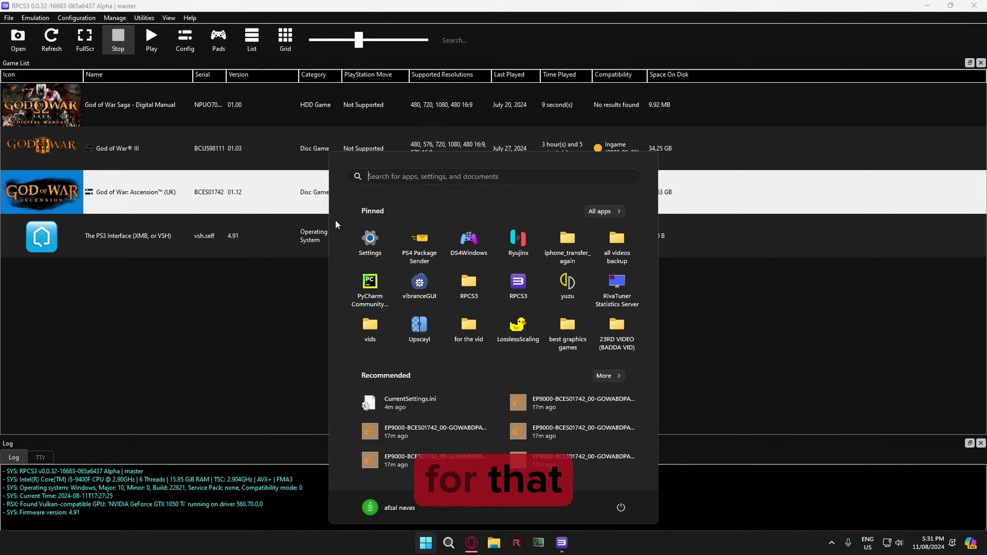
pyautogui.click(464, 290)
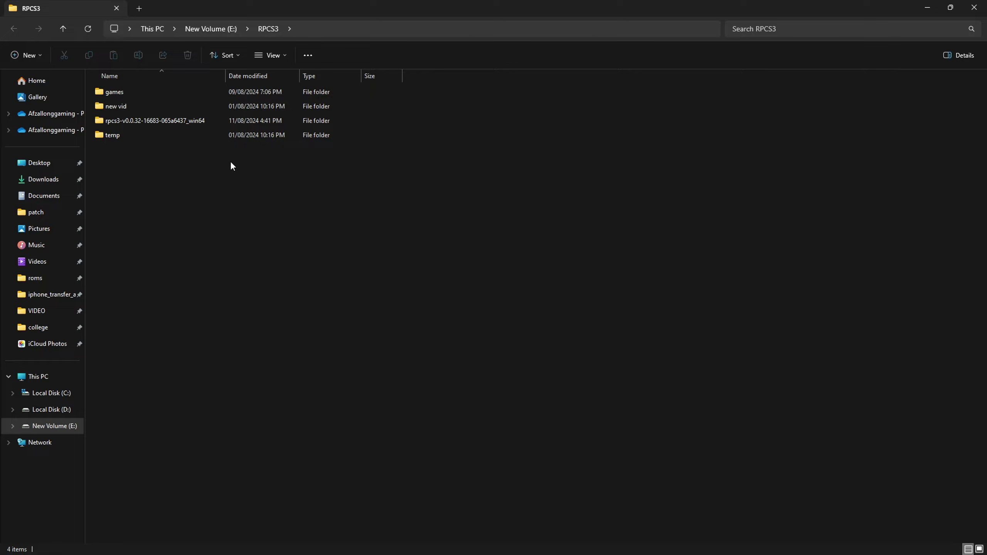
pyautogui.doubleClick(139, 123)
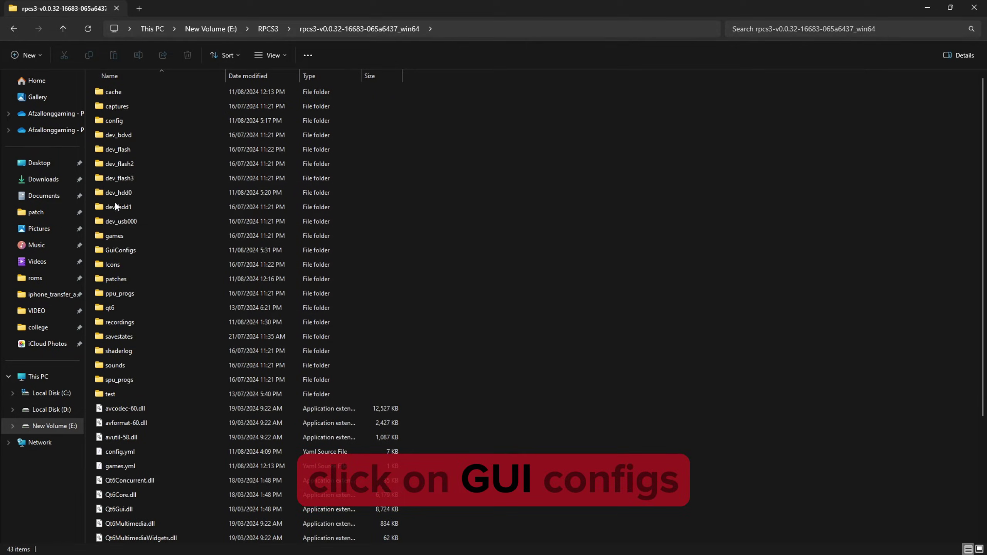
pyautogui.doubleClick(121, 249)
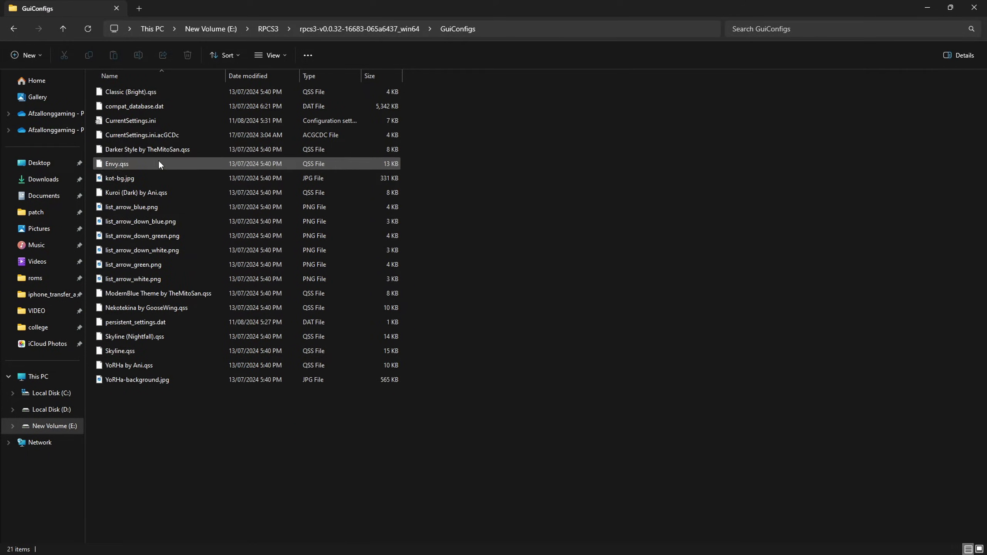
pyautogui.doubleClick(121, 122)
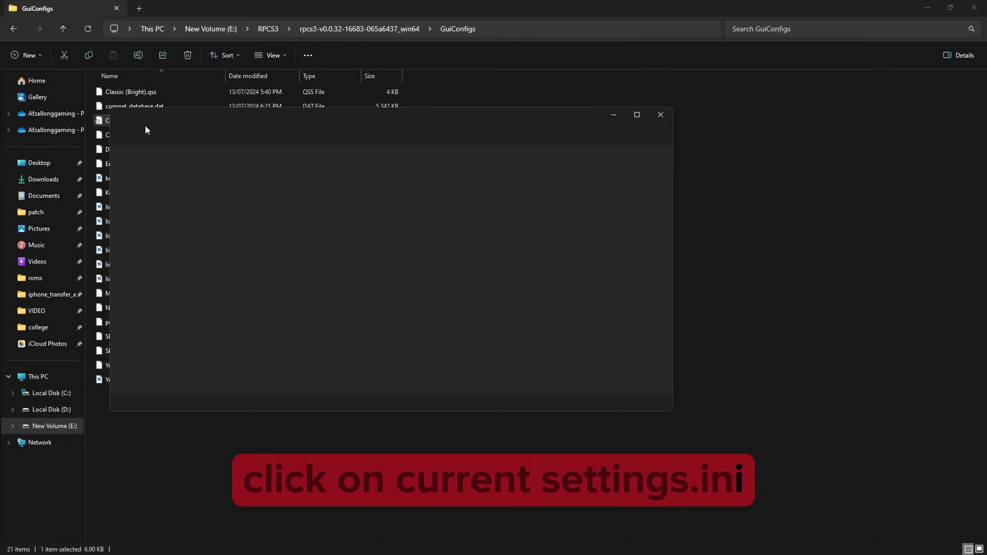
pyautogui.click(636, 114)
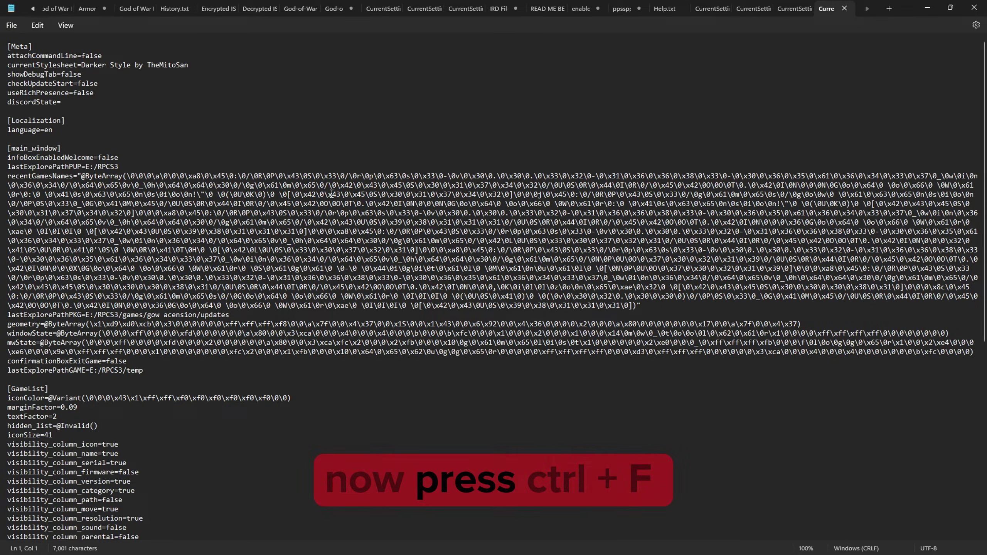
# - Find the showDebugTab entry in CurrentSettings.ini, change its value to true and save the file
pyautogui.hotkey('ctrl', 'f')
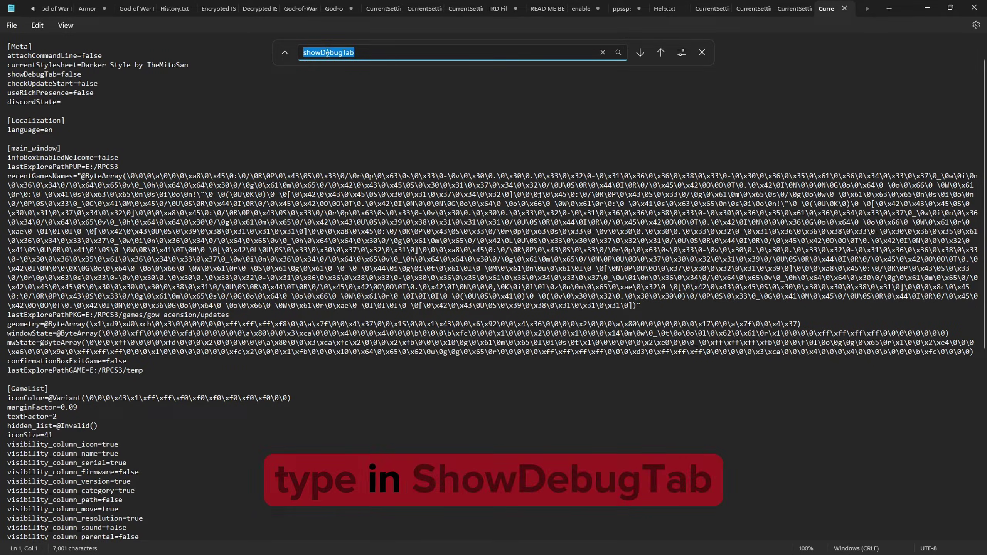
pyautogui.click(379, 51)
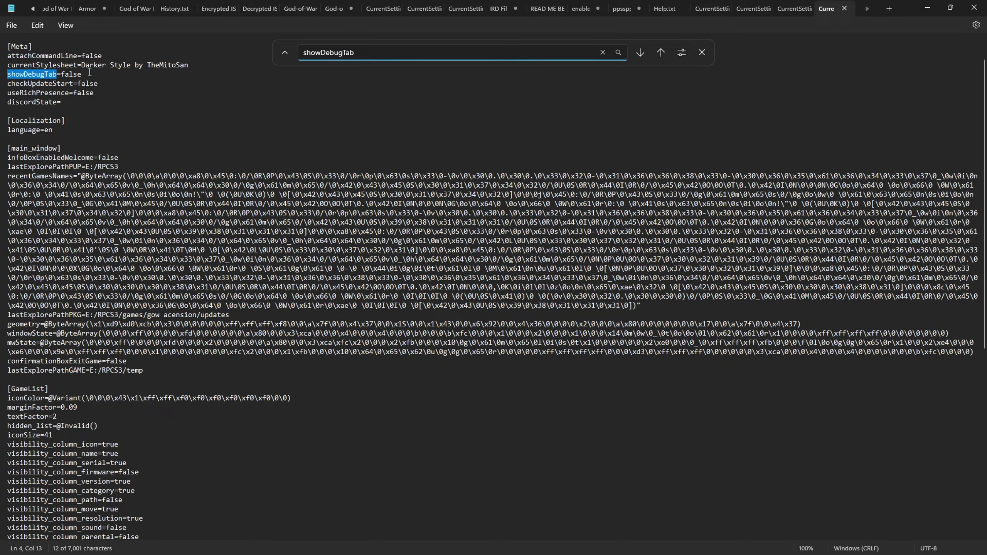
pyautogui.doubleClick(71, 74)
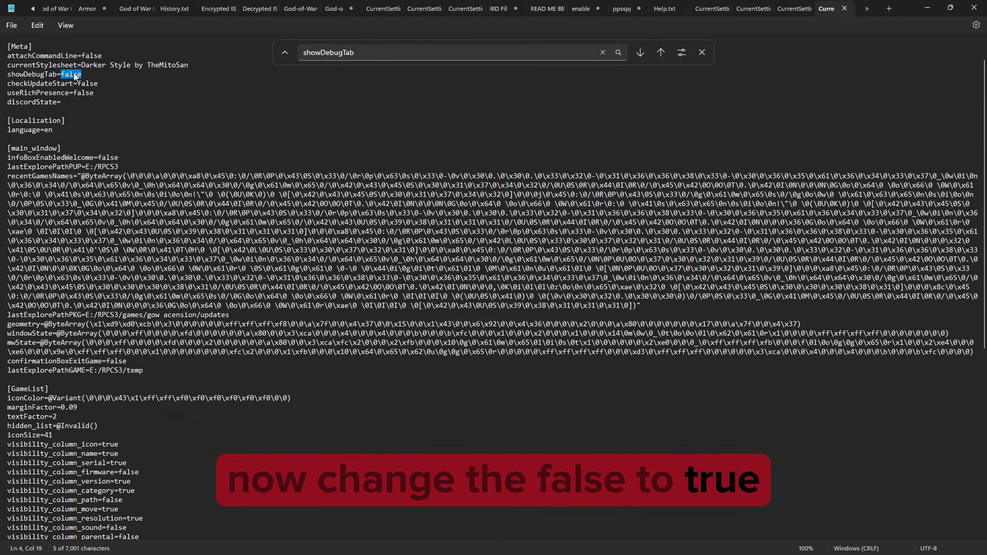
pyautogui.write('true')
pyautogui.click(16, 32)
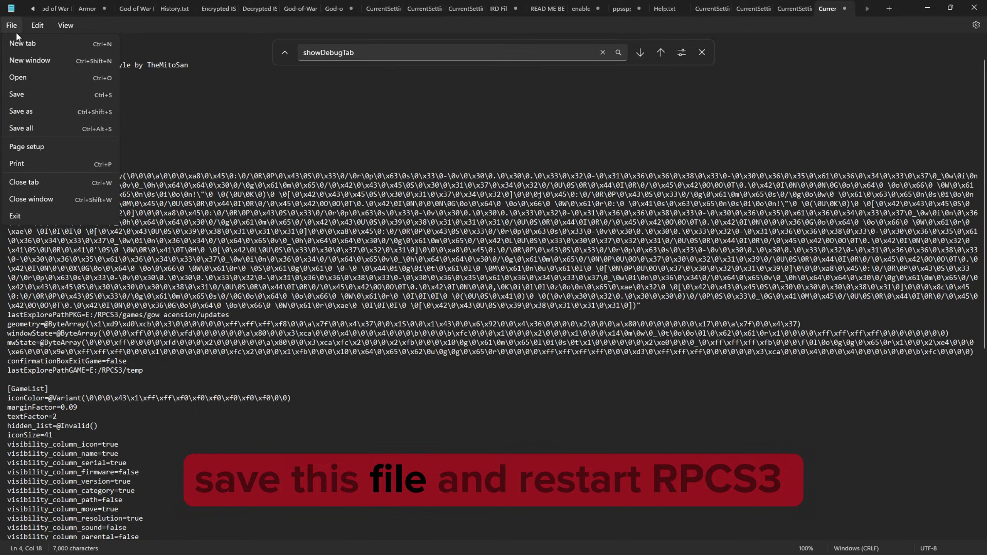
pyautogui.click(50, 89)
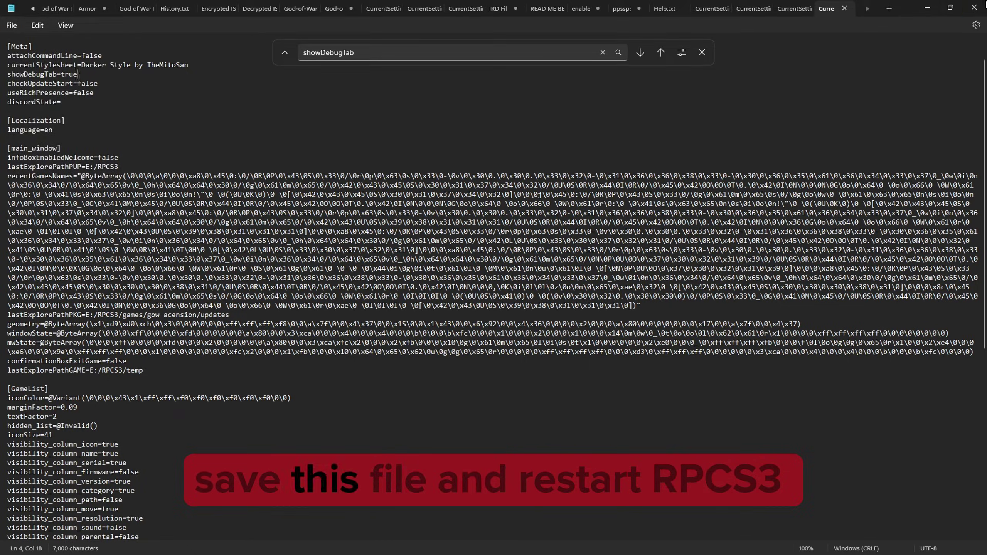
# - Close the settings file and restart RPCS3
pyautogui.click(974, 7)
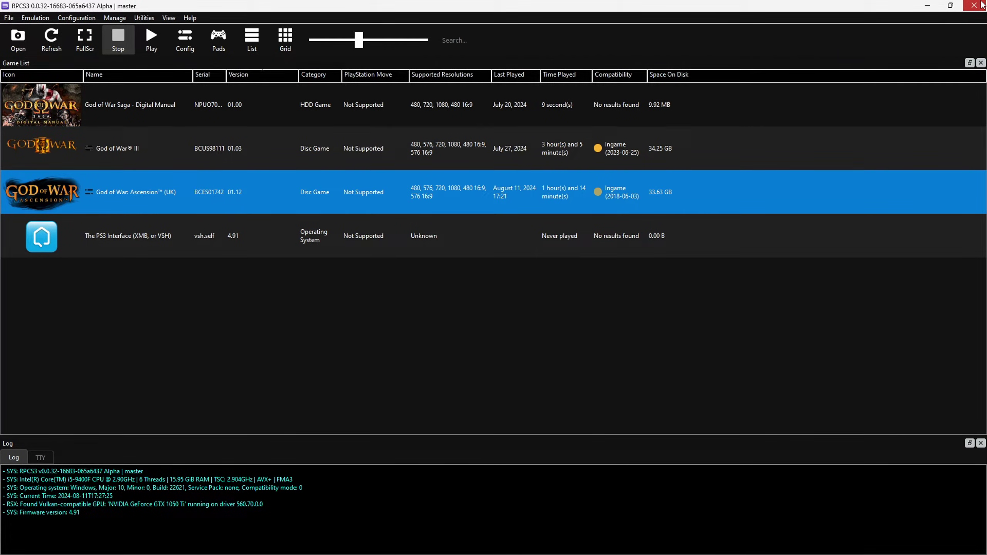
pyautogui.click(981, 5)
pyautogui.press('super')
pyautogui.click(523, 272)
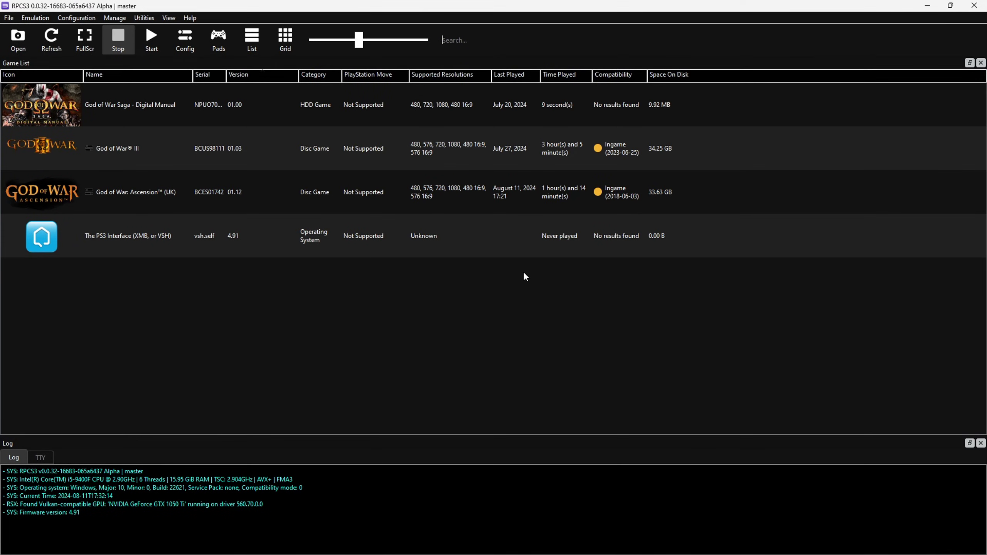
# - In God of War: Ascension's custom debug settings, enable Force CPU Blit Emulation and save the custom configuration
pyautogui.rightClick(274, 196)
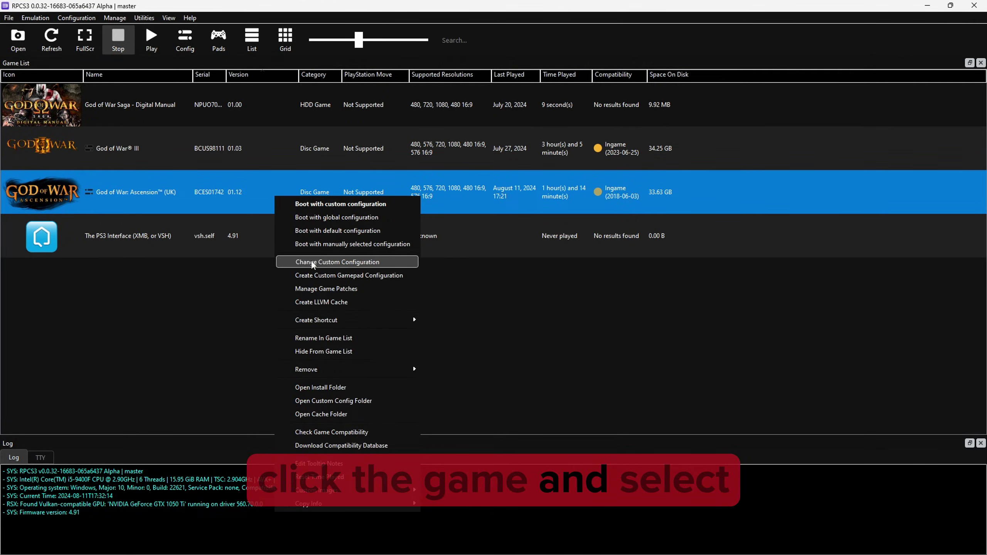
pyautogui.click(340, 262)
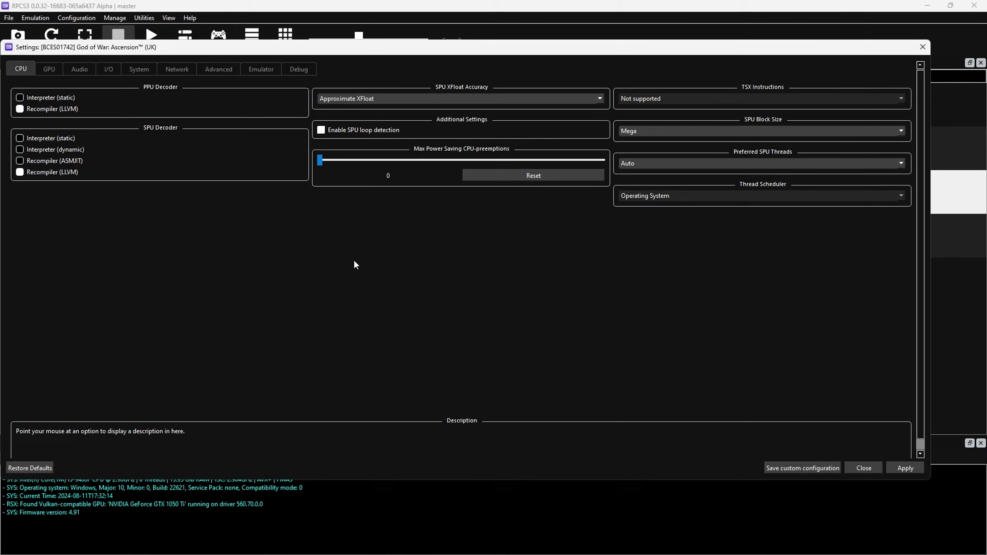
pyautogui.click(294, 67)
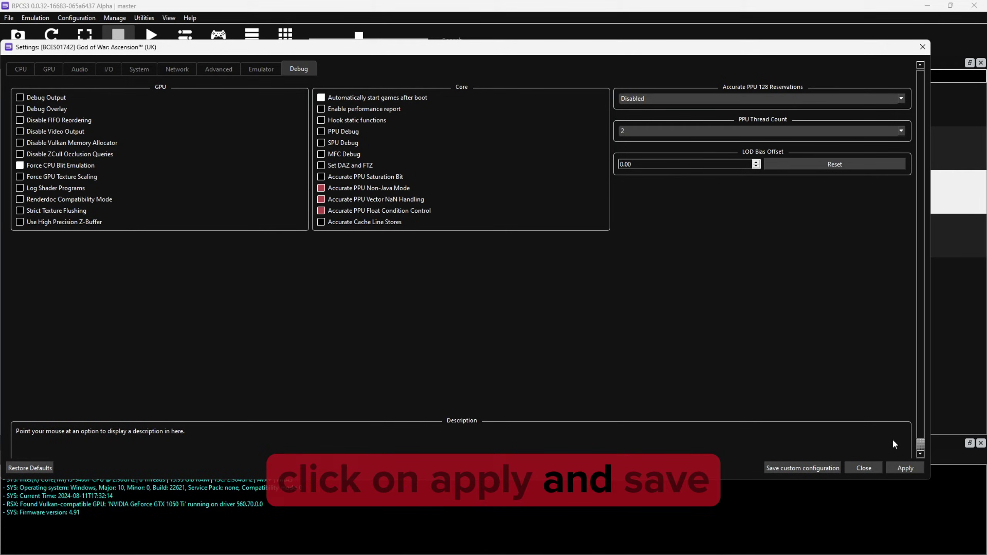
pyautogui.click(804, 468)
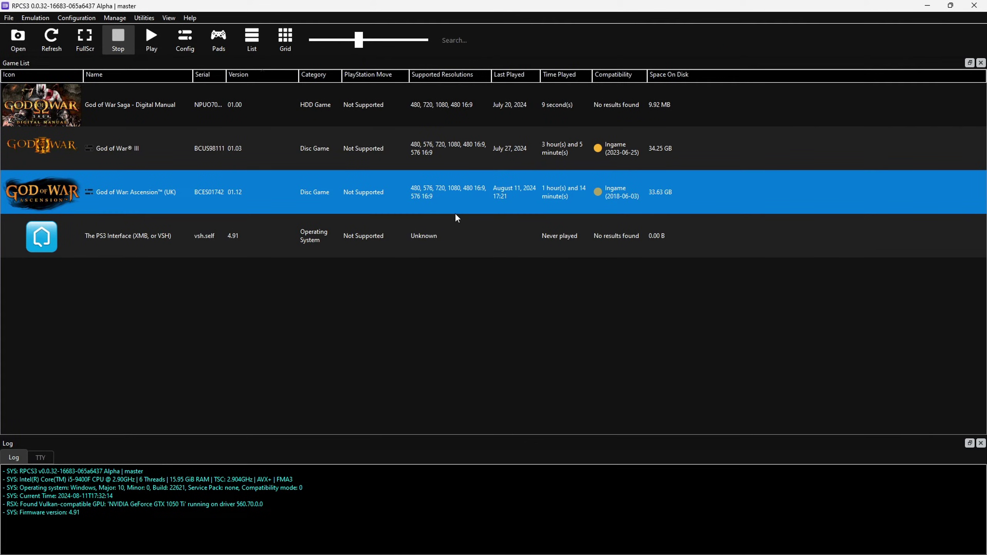
# - Boot God of War: Ascension and switch the running game from fullscreen to a window
pyautogui.doubleClick(394, 191)
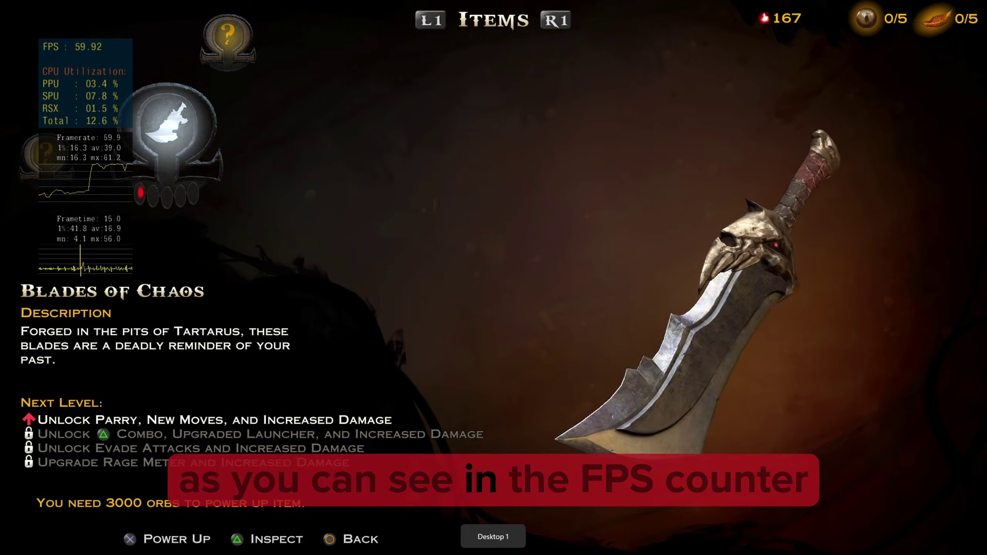
pyautogui.press('c')
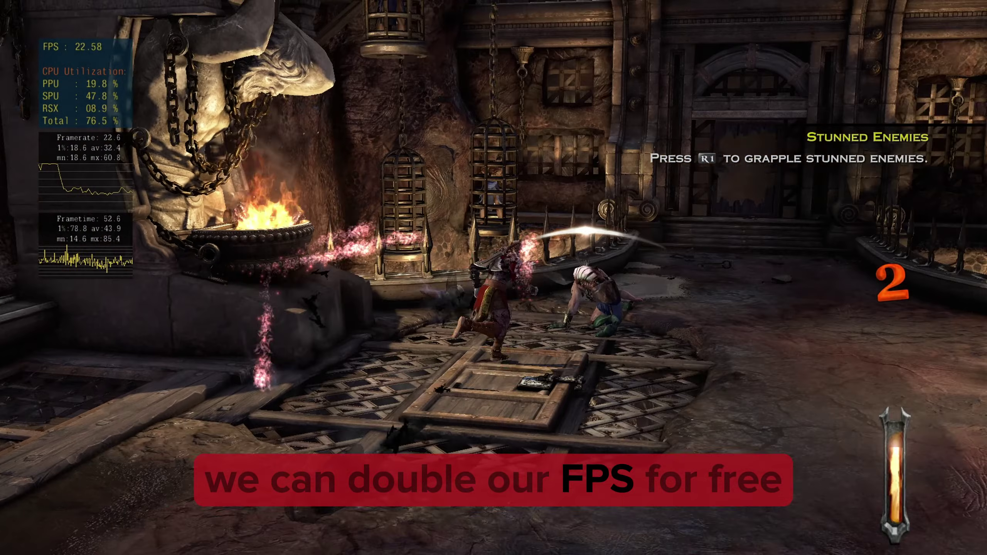
pyautogui.hotkey('alt', 'Return')
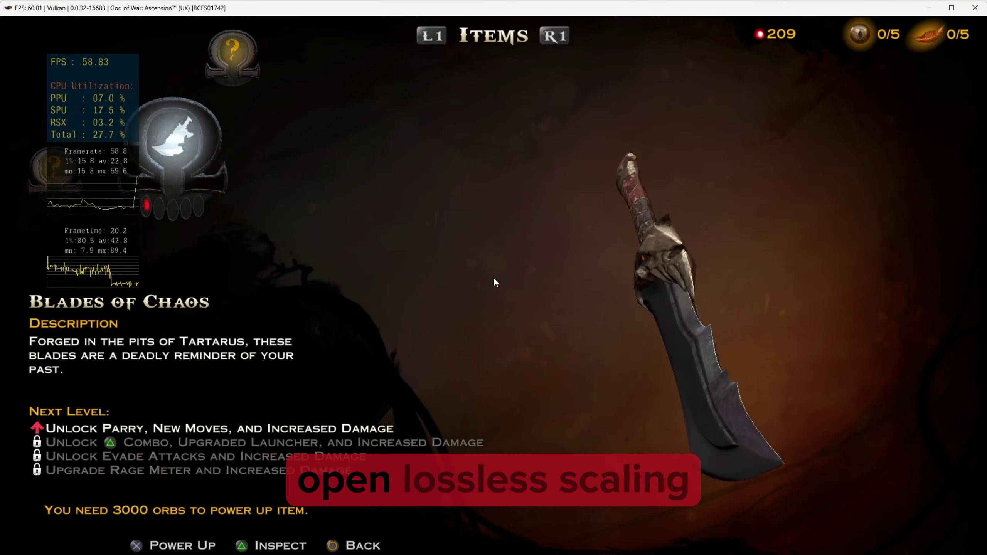
# - Open Lossless Scaling and set the Default profile's scaling mode to Auto with the Fullscreen option
pyautogui.press('super')
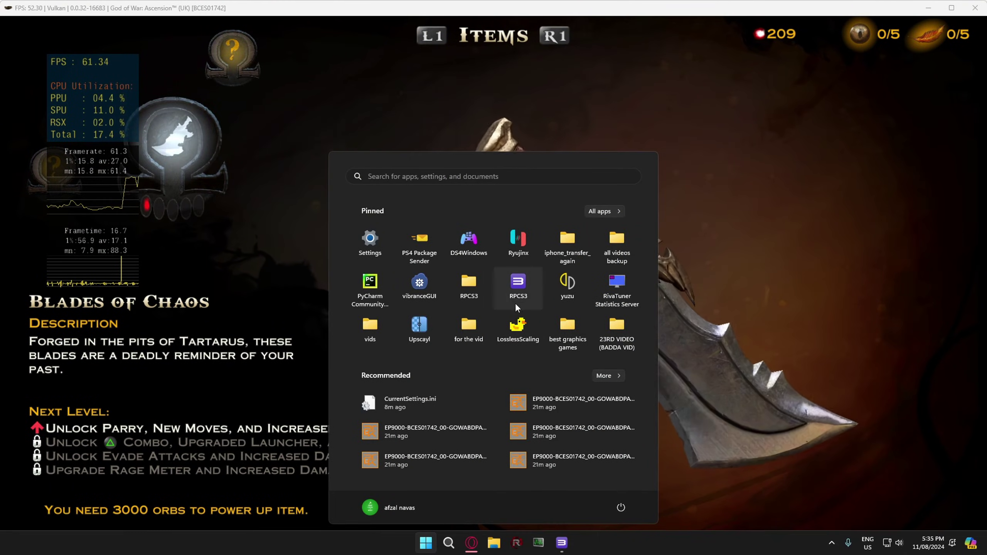
pyautogui.click(524, 326)
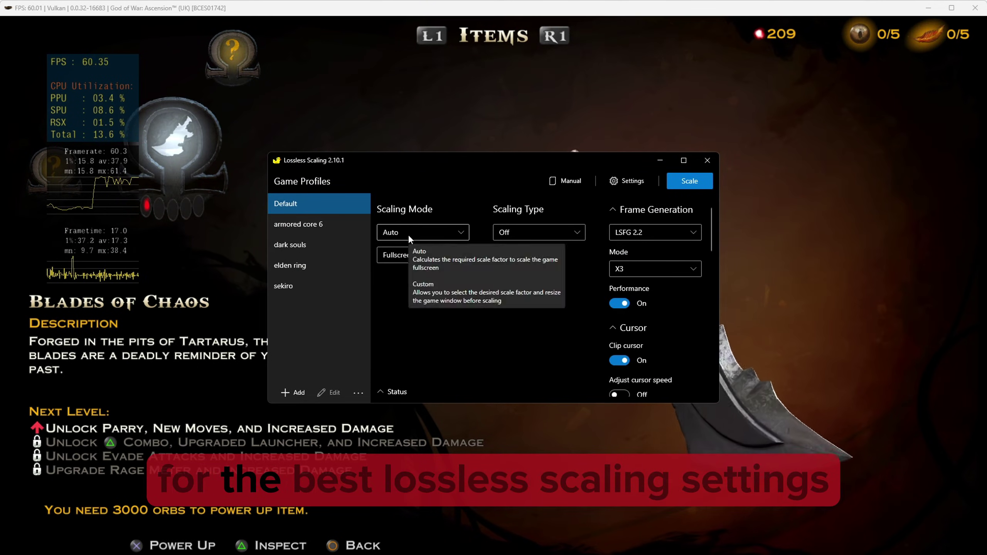
pyautogui.click(408, 234)
pyautogui.click(412, 257)
pyautogui.click(413, 257)
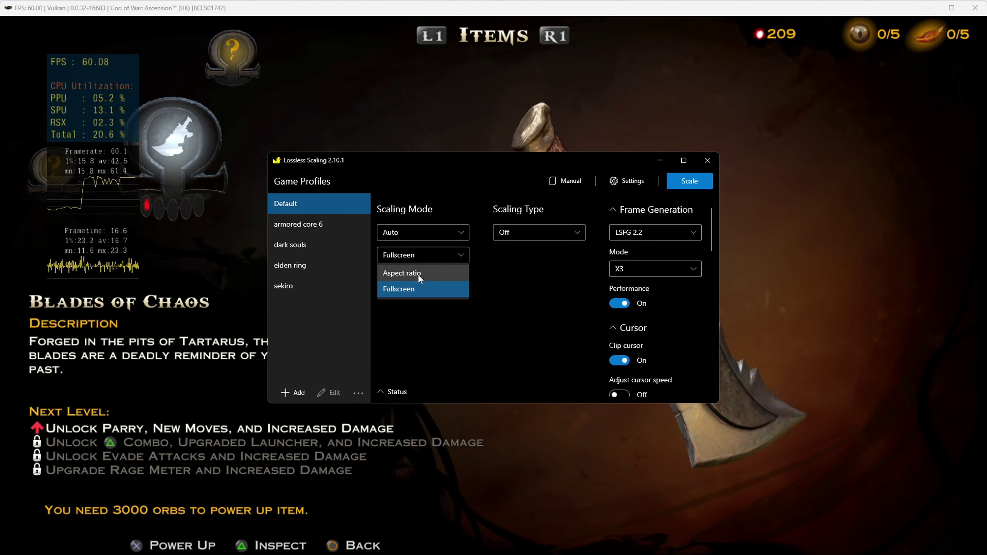
pyautogui.click(418, 287)
# - Set the scaling type to Off and frame generation to LSFG 2.2 in X3 mode
pyautogui.click(526, 230)
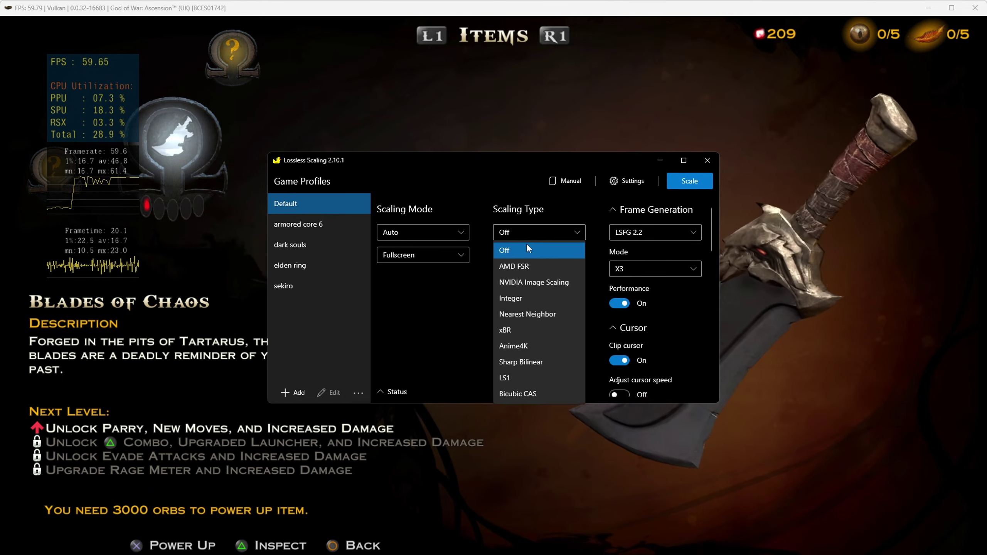
pyautogui.click(526, 245)
pyautogui.click(648, 230)
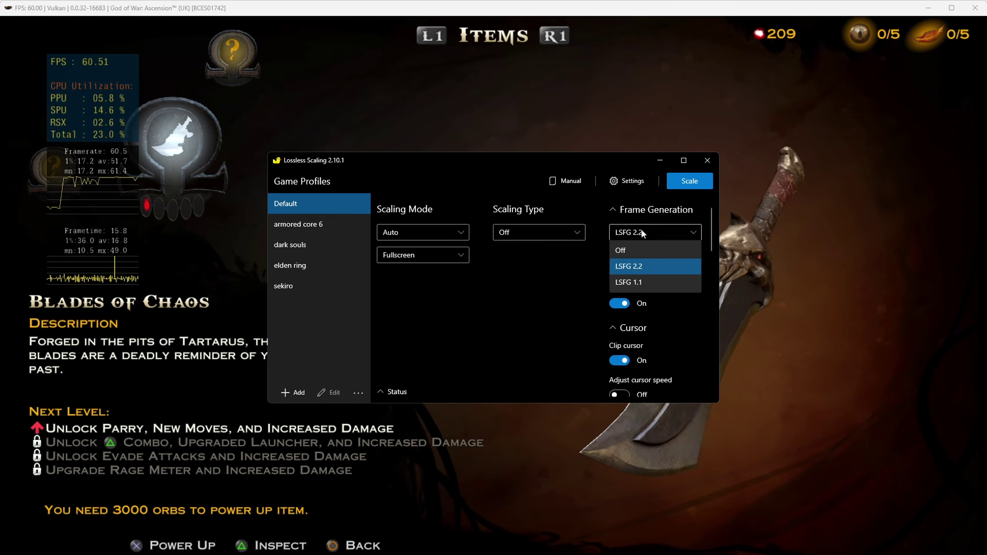
pyautogui.click(638, 266)
pyautogui.click(629, 269)
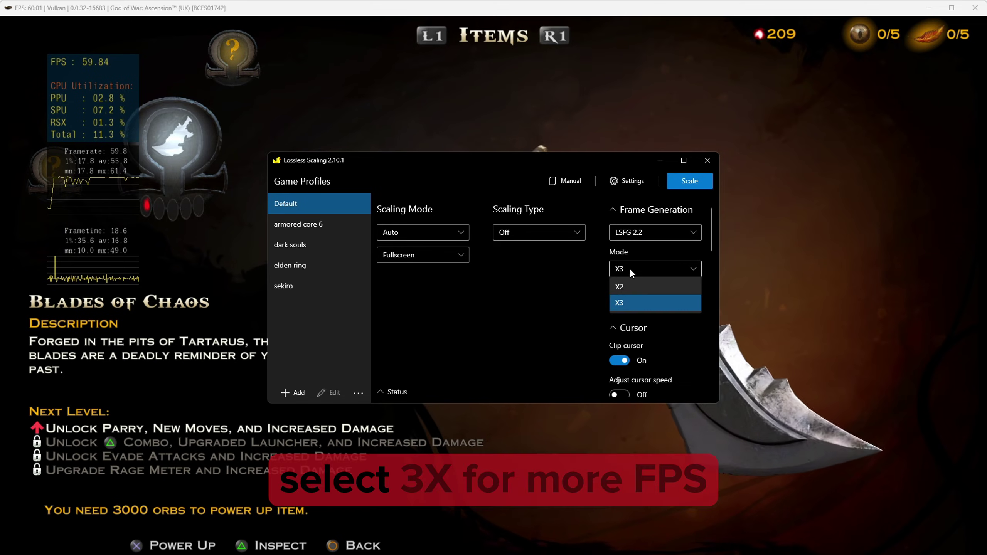
pyautogui.click(627, 303)
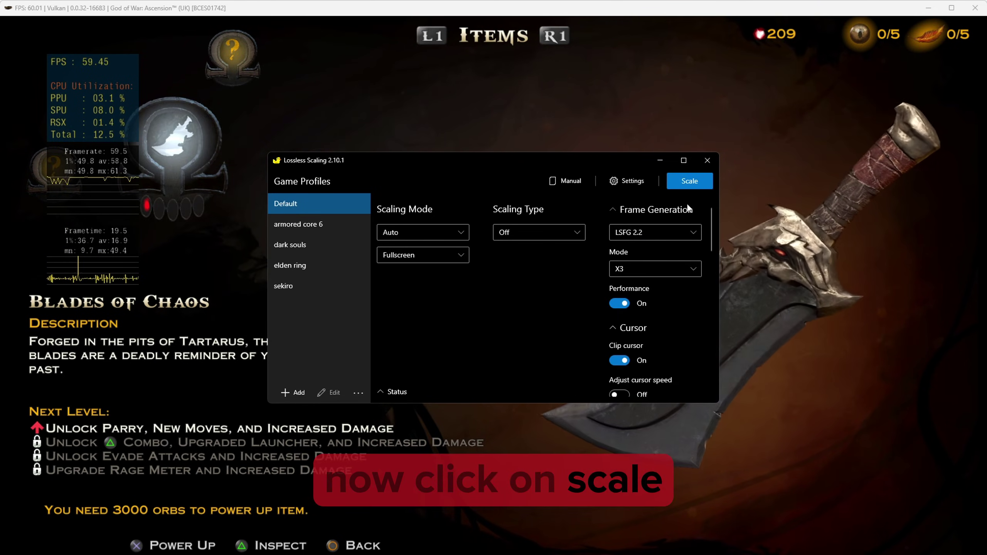
# - Start scaling, return to the God of War: Ascension window and leave the game's Items screen
pyautogui.click(678, 187)
pyautogui.click(745, 192)
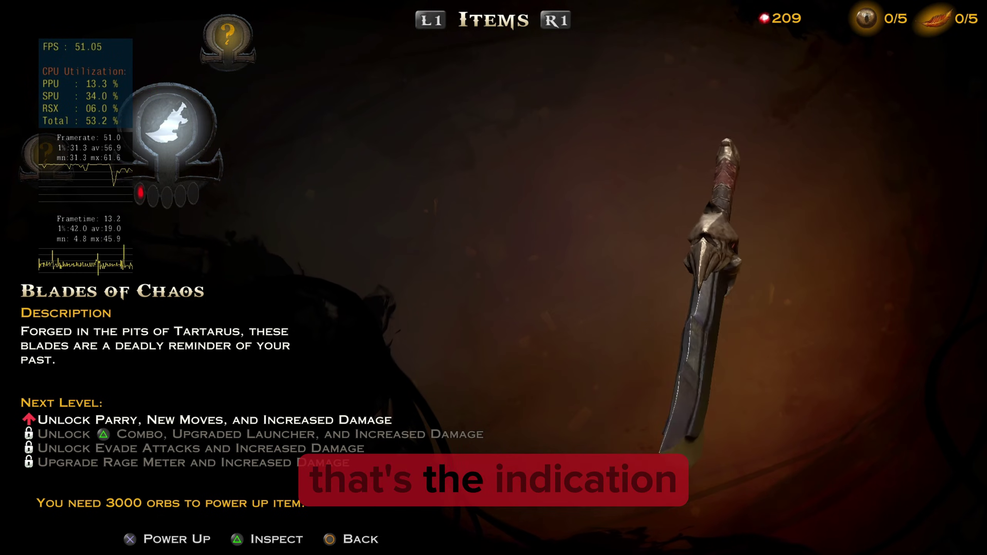
pyautogui.press('Escape')
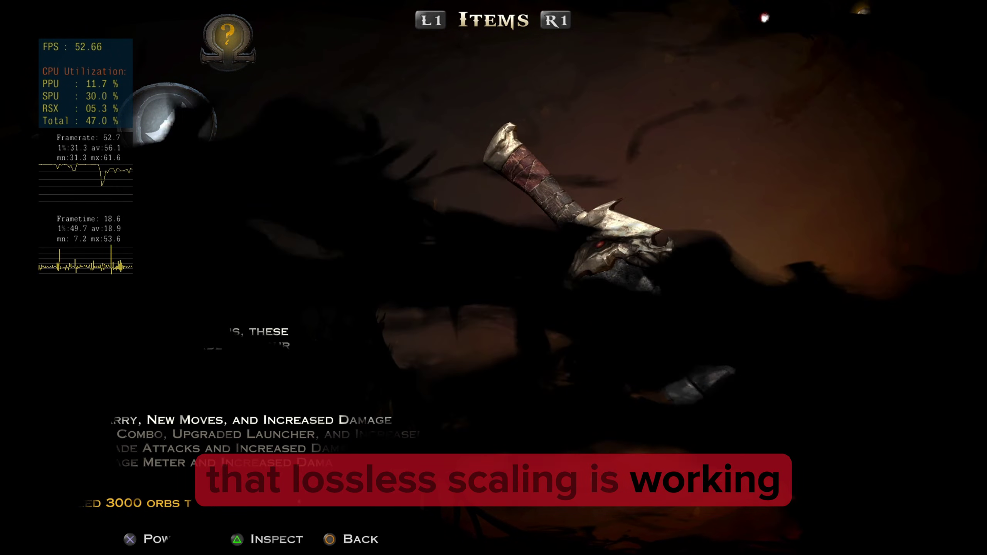